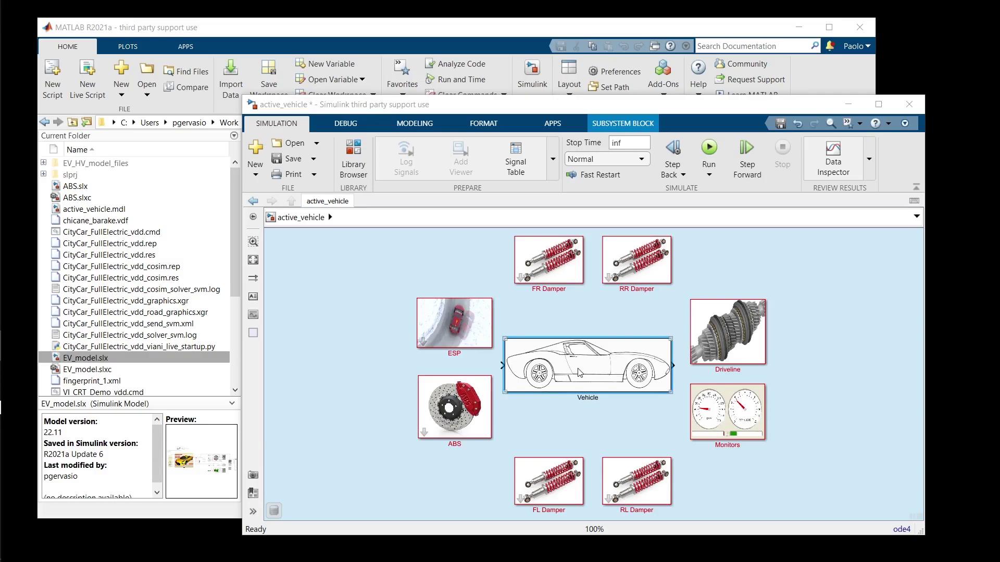
Open the Vehicle block's subsystem in the active_vehicle model.
double_click(580, 372)
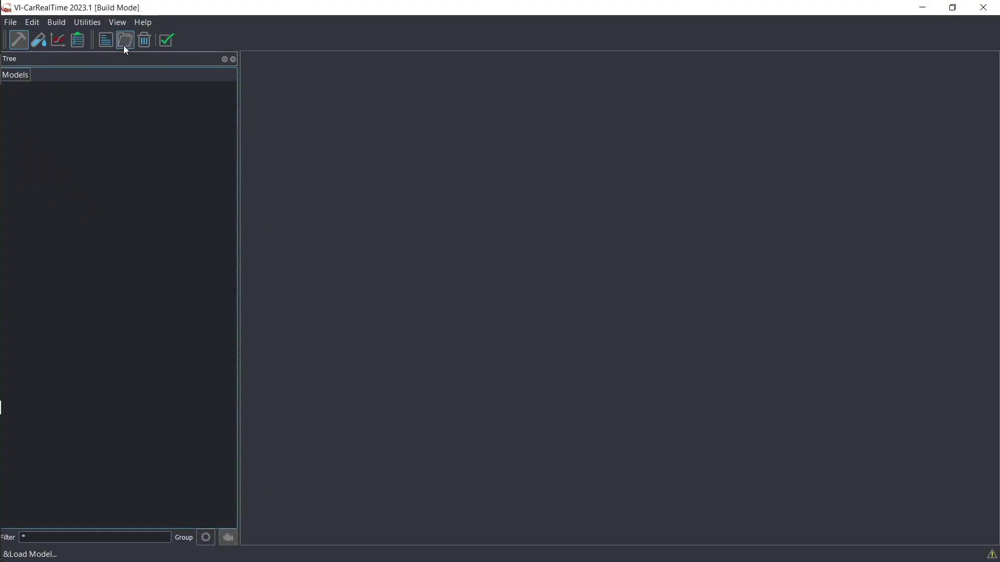
Load CityCar_FullElectric.xml from mdids://CityCar/ and switch to Test Mode.
click(124, 46)
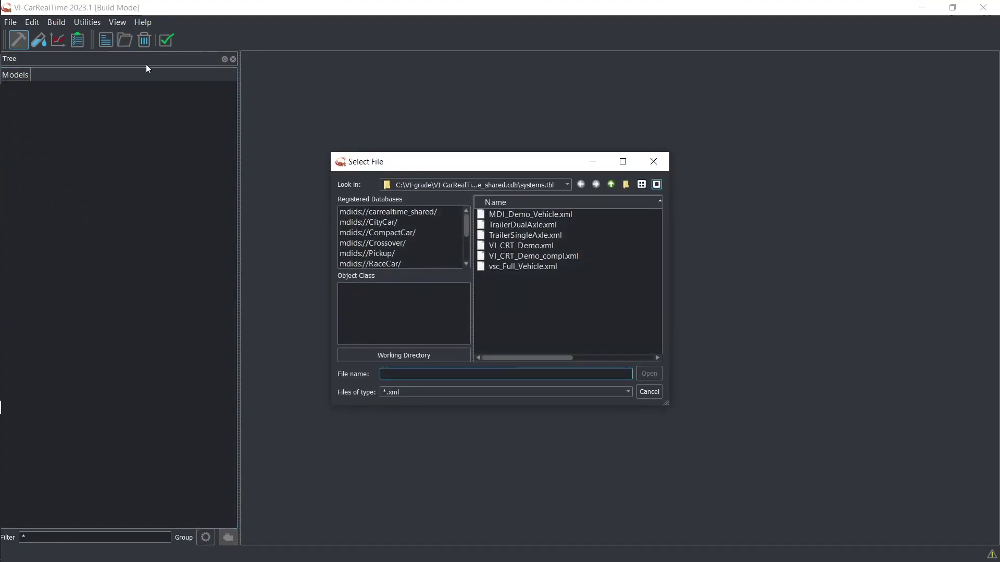
click(376, 221)
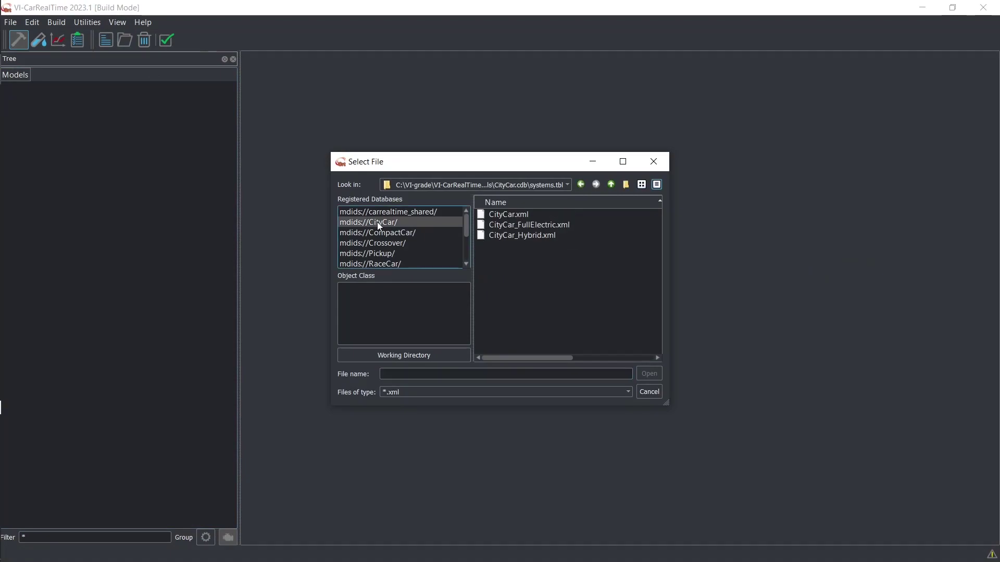
click(503, 225)
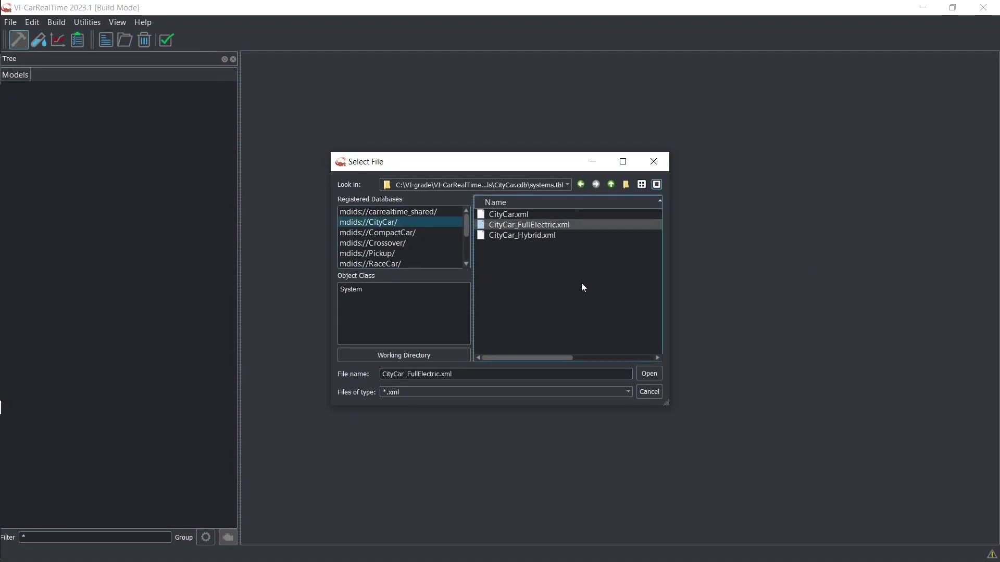
click(649, 373)
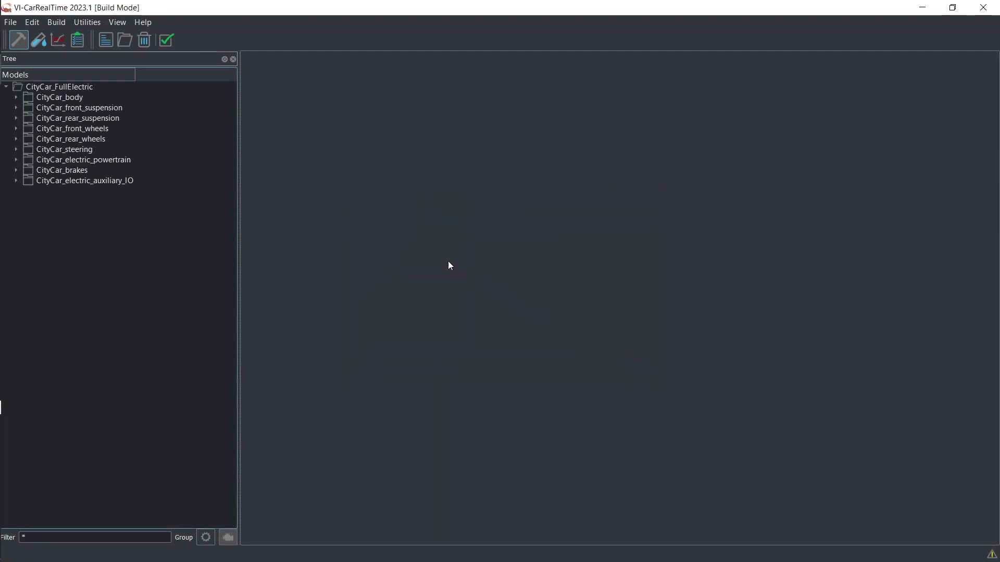
click(42, 40)
Add a FileDriven event using ECE_stop.vdf as driver input, with interactive simulation mode.
double_click(62, 139)
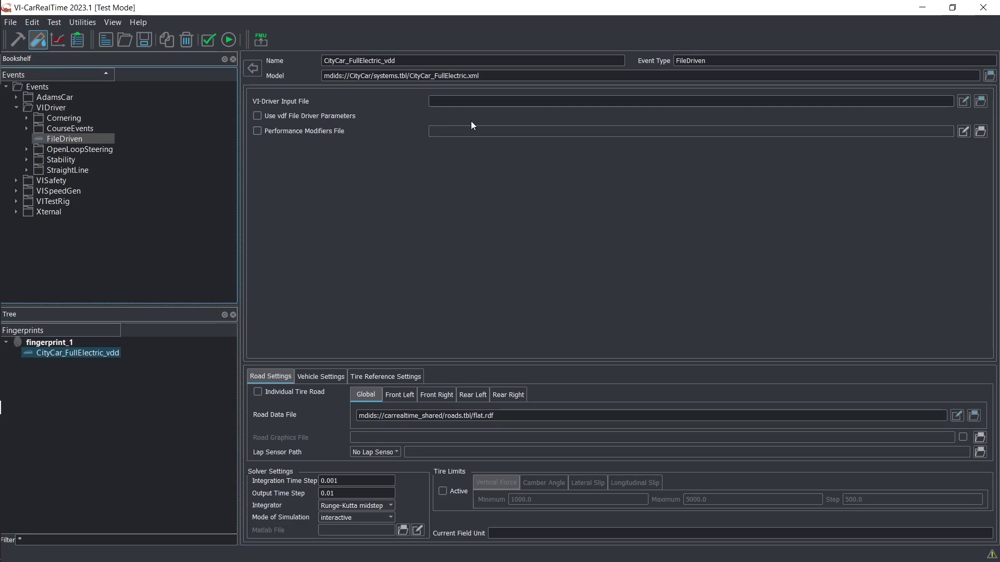
click(978, 101)
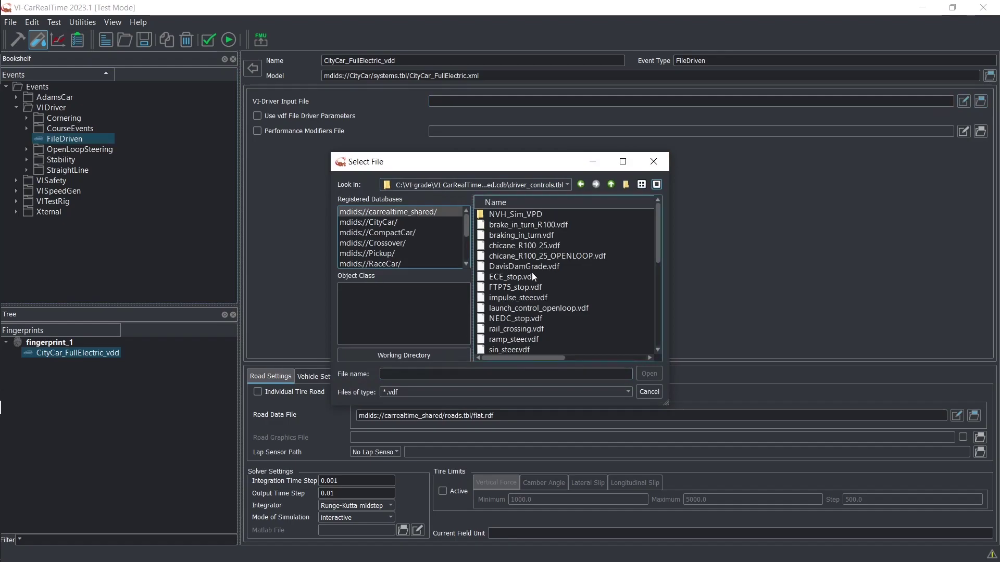
click(532, 277)
click(649, 373)
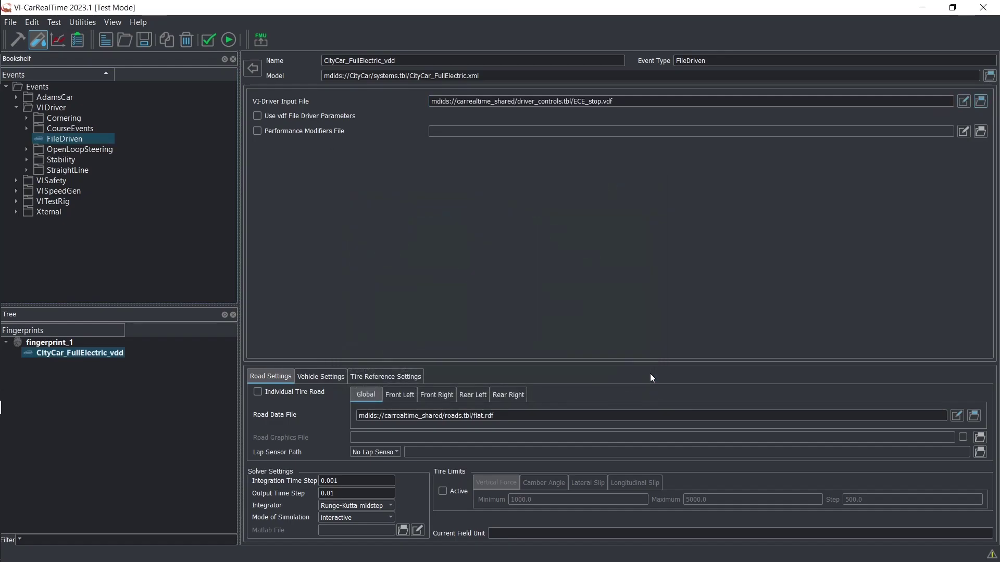
click(364, 515)
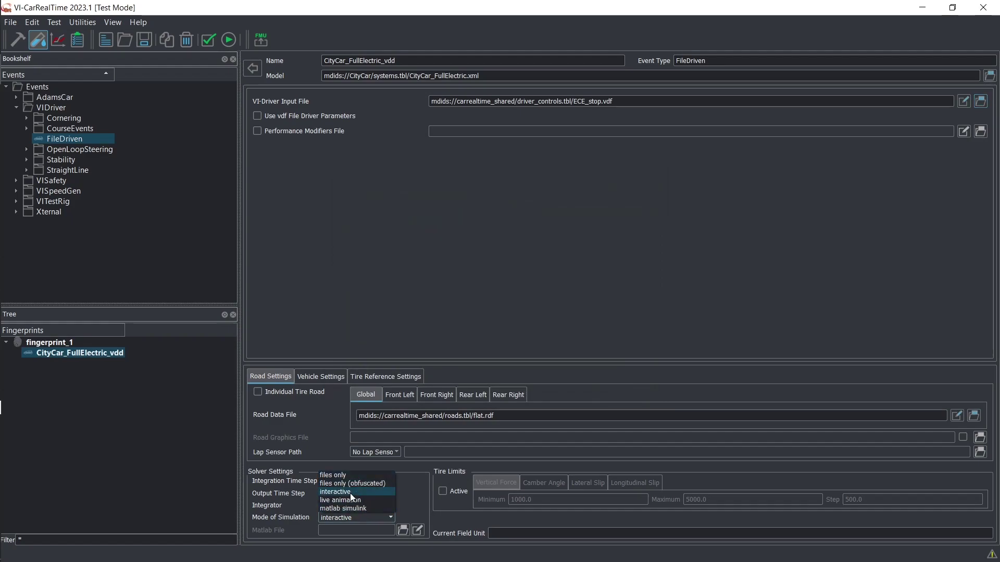
click(350, 493)
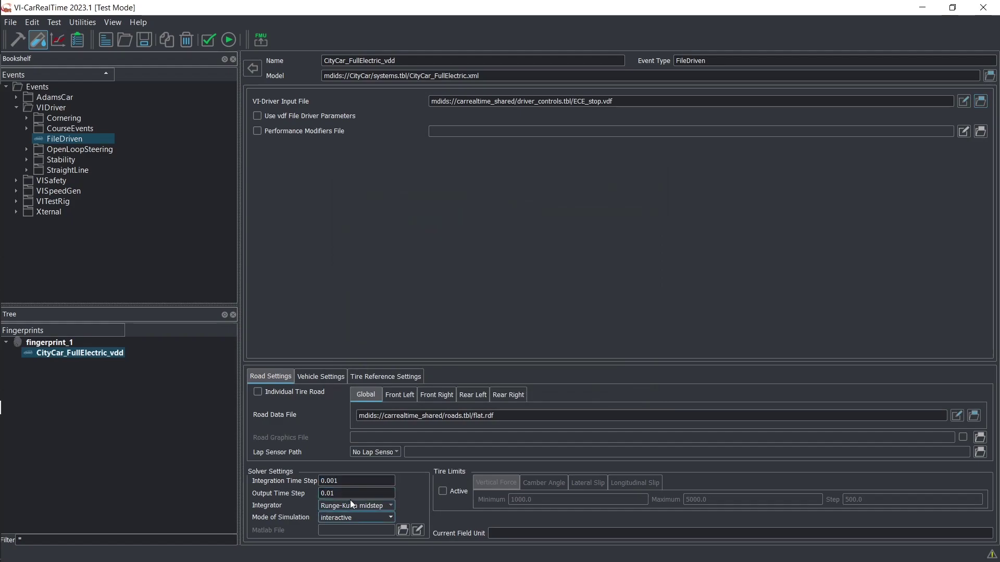
Run the CityCar_FullElectric_vdd event, close its log, and minimize VI-CarRealTime.
click(235, 41)
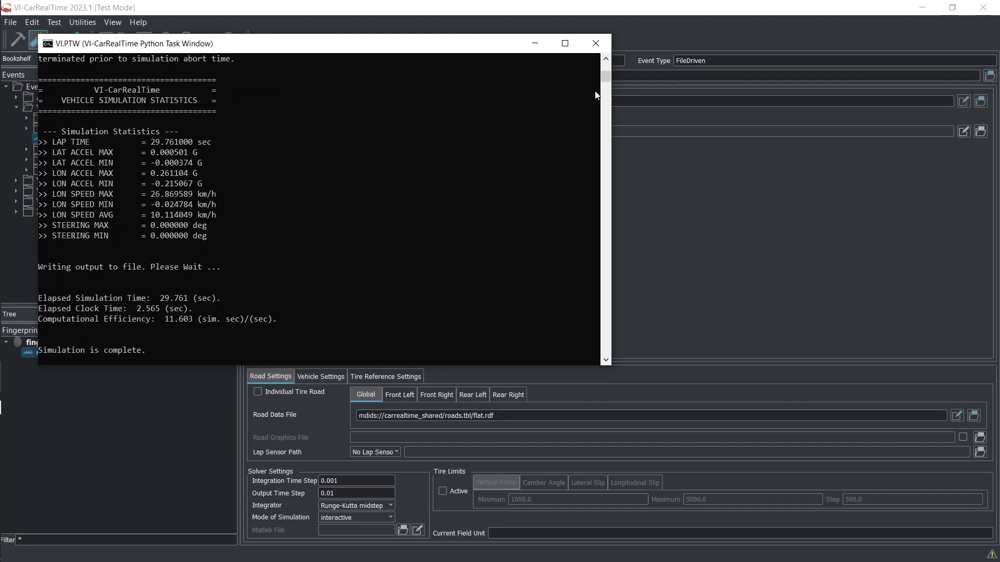
click(596, 44)
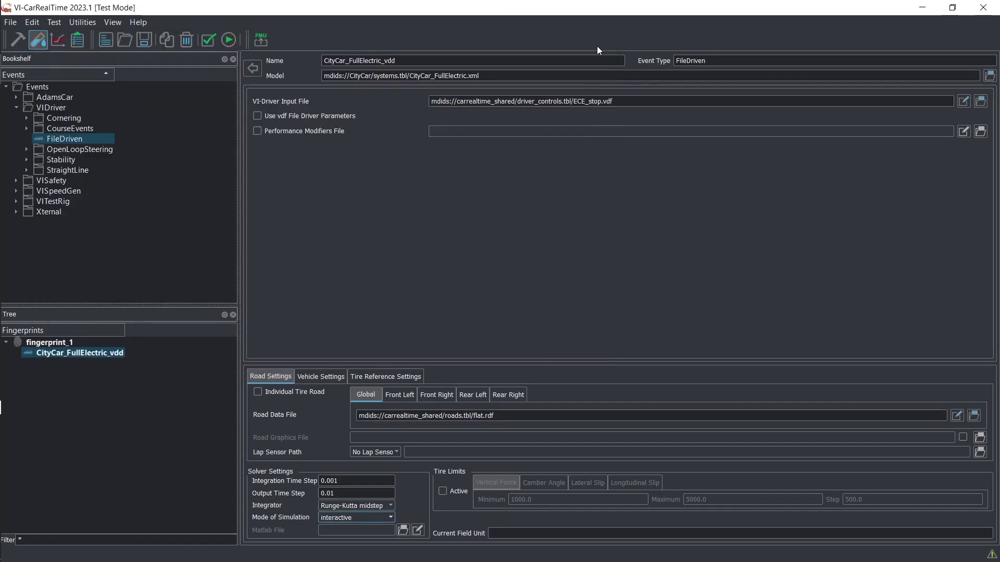
click(926, 9)
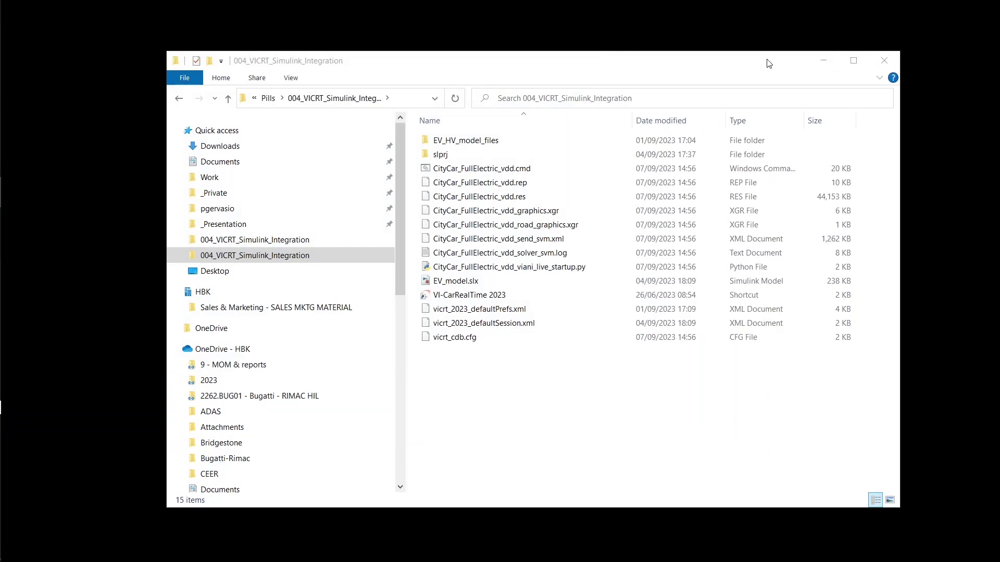
Select CityCar_FullElectric_vdd_send_svm.xml and bring the MATLAB Command Window to the front.
click(552, 241)
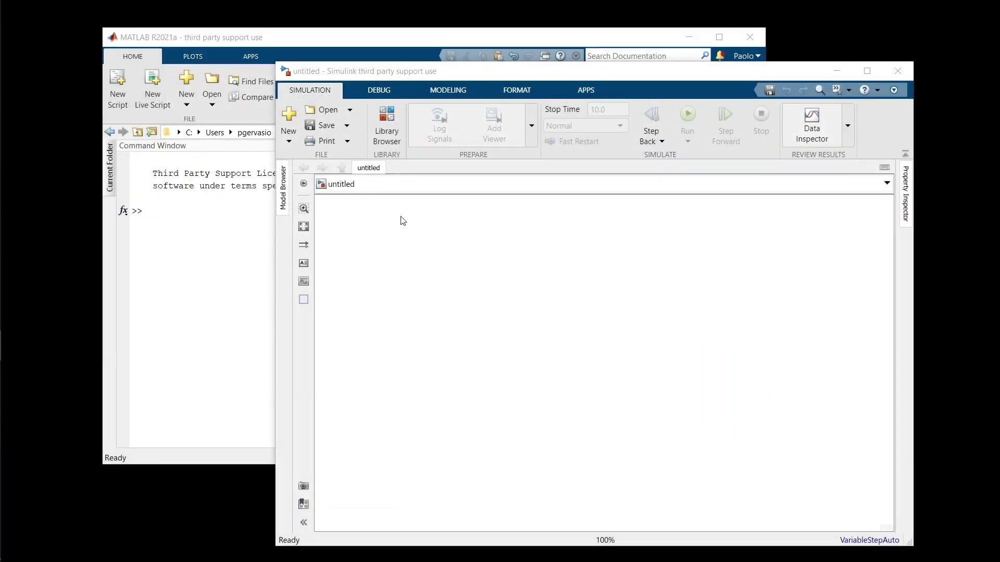
click(387, 122)
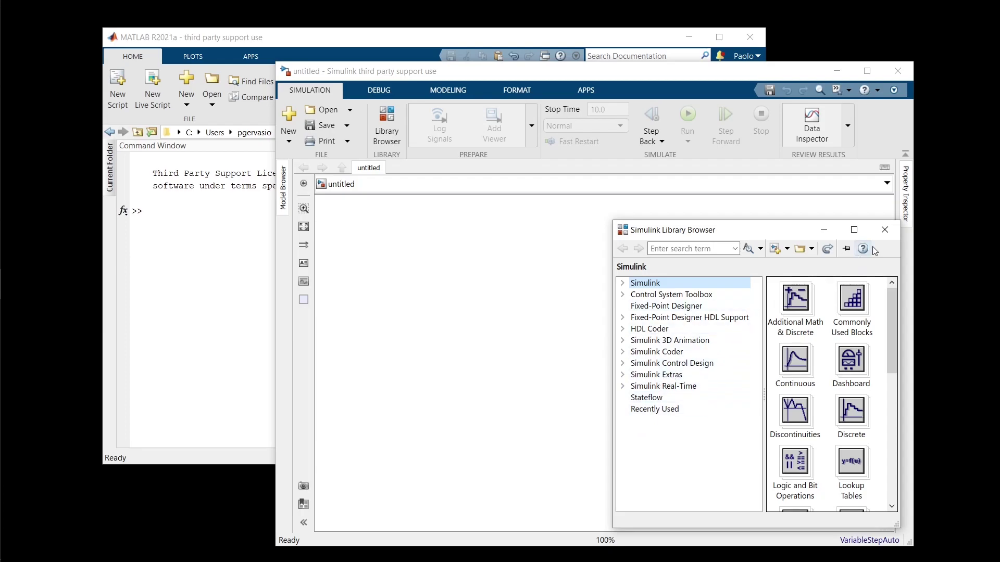
click(884, 230)
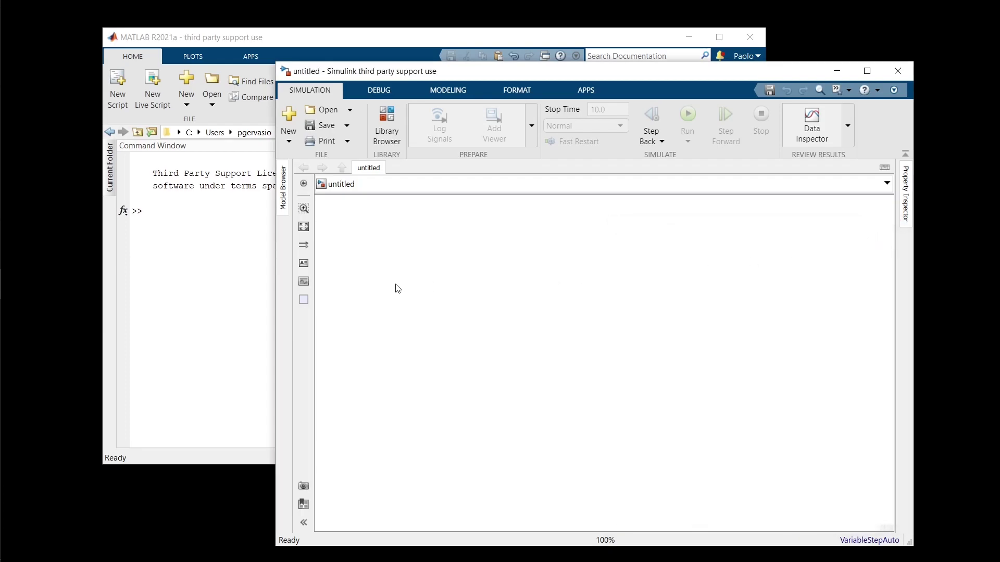
click(247, 287)
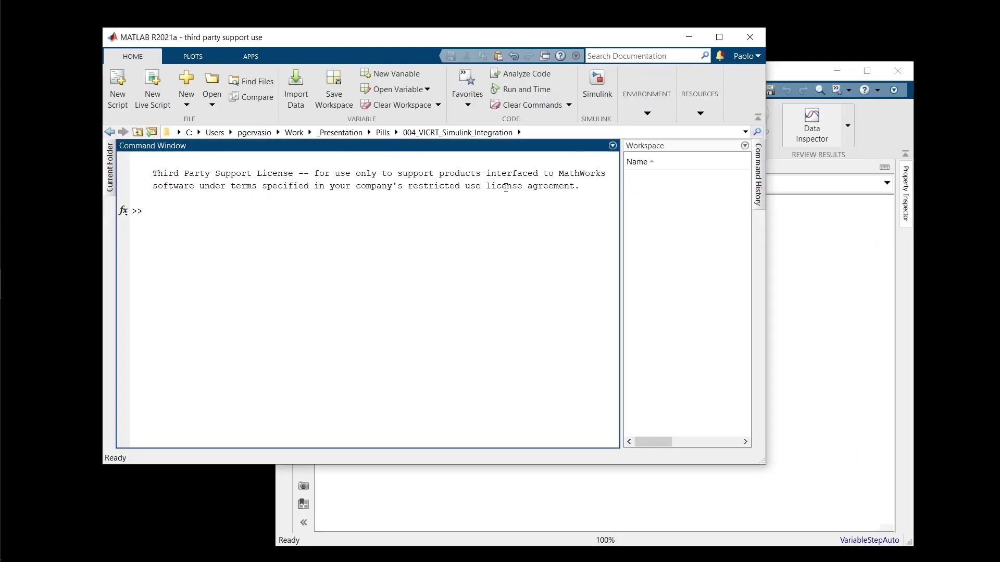
Open MATLAB's Set Path dialog and start adding a folder.
click(637, 107)
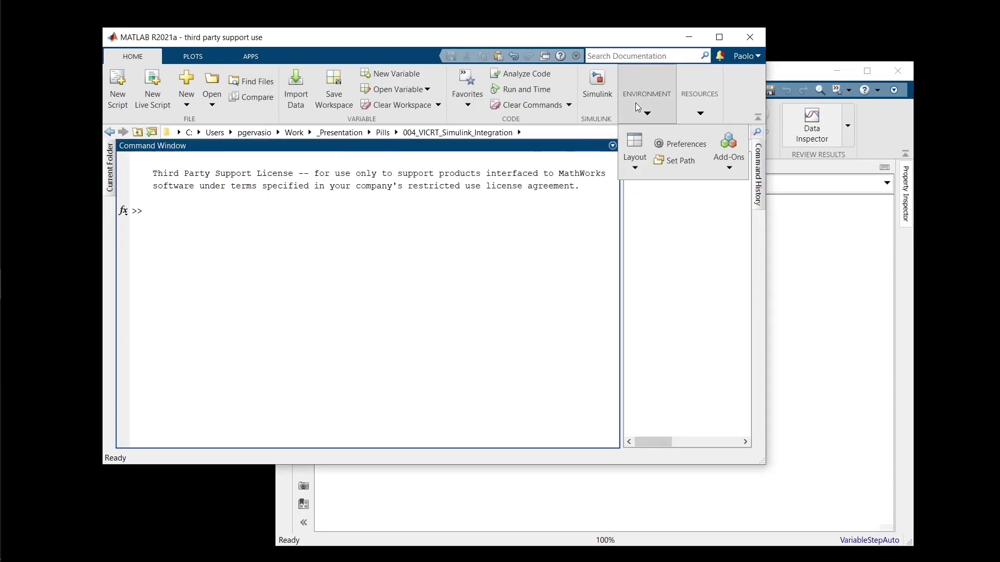
click(673, 163)
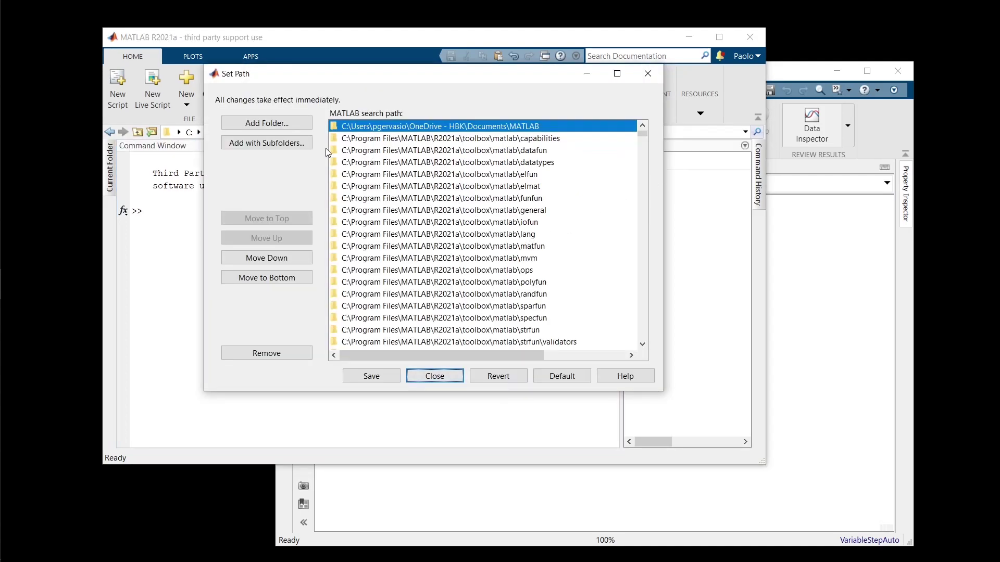
click(281, 124)
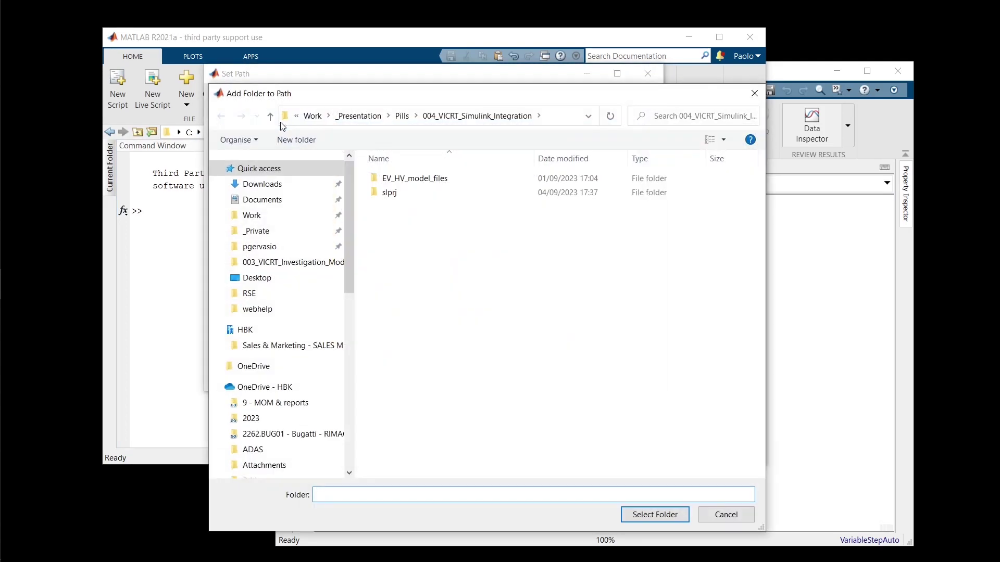
scroll(333, 398, down, 3)
scroll(334, 399, down, 6)
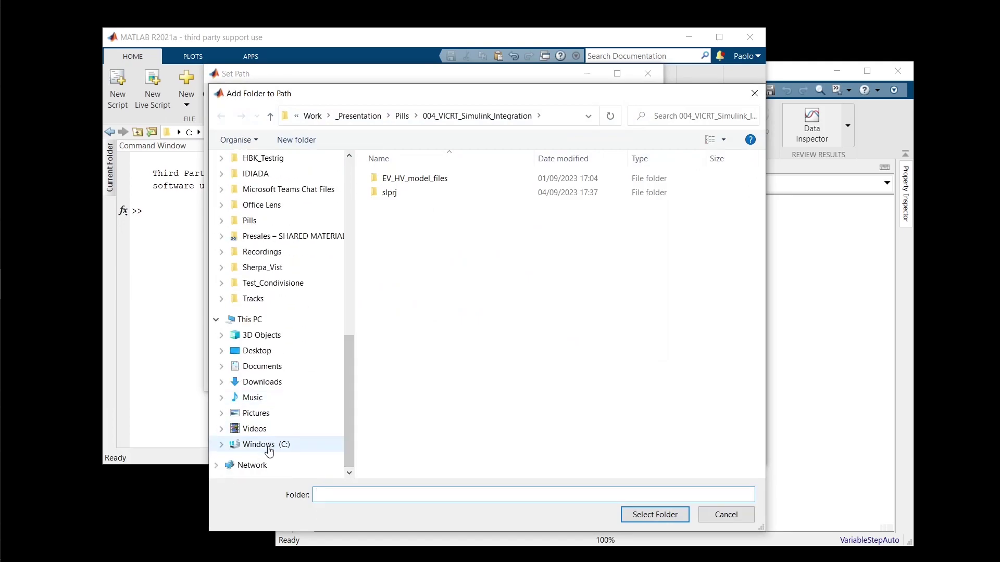
Browse to C:\VI-grade\VI-CarRealTime 2023\acarrt\matlab, then cancel and close Set Path.
click(245, 445)
double_click(390, 459)
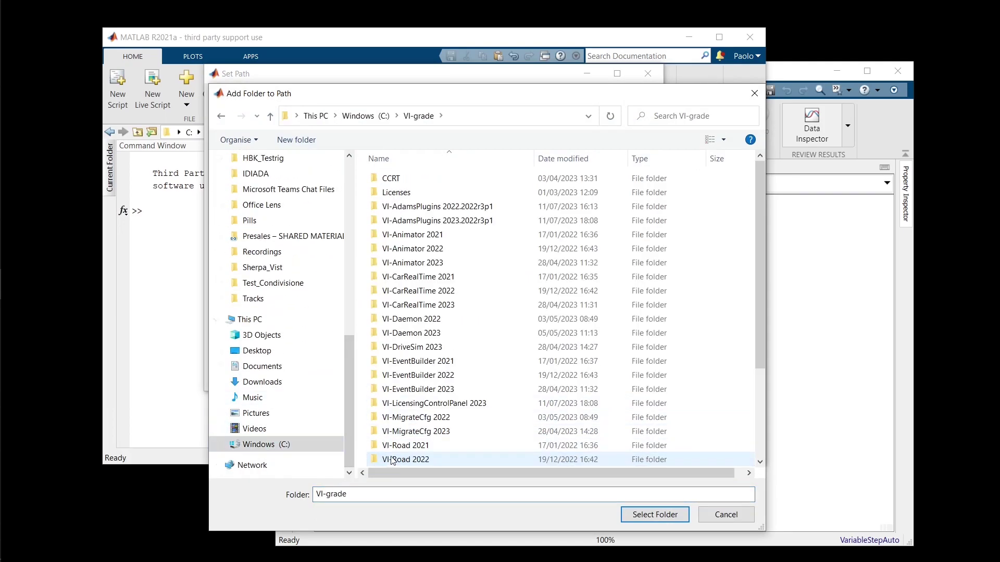
double_click(420, 304)
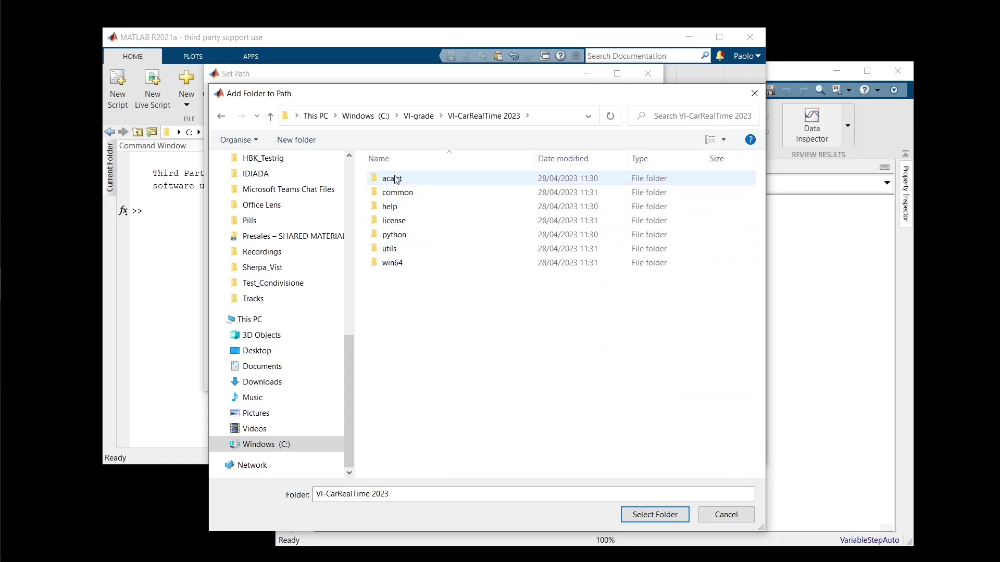
double_click(397, 179)
double_click(397, 248)
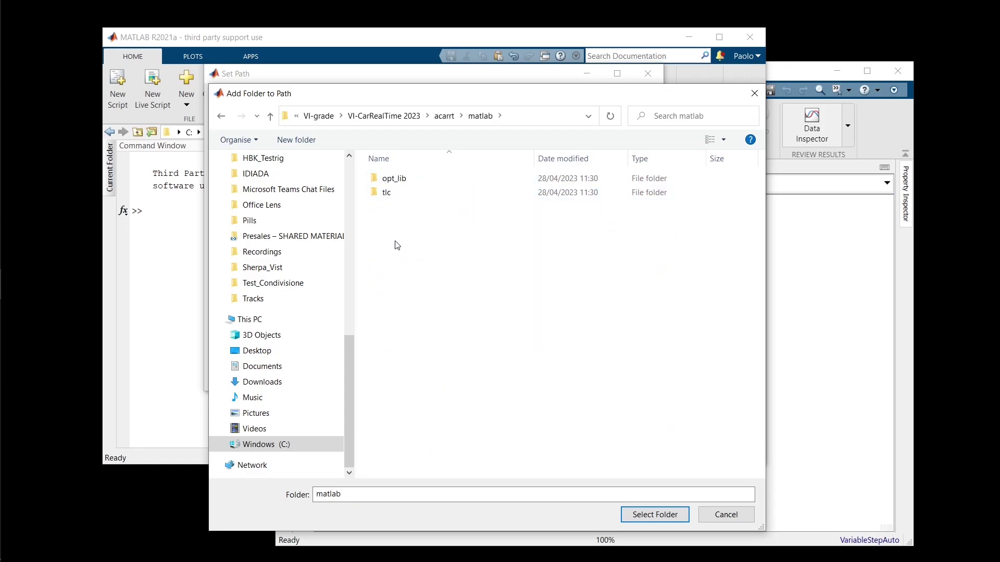
click(718, 516)
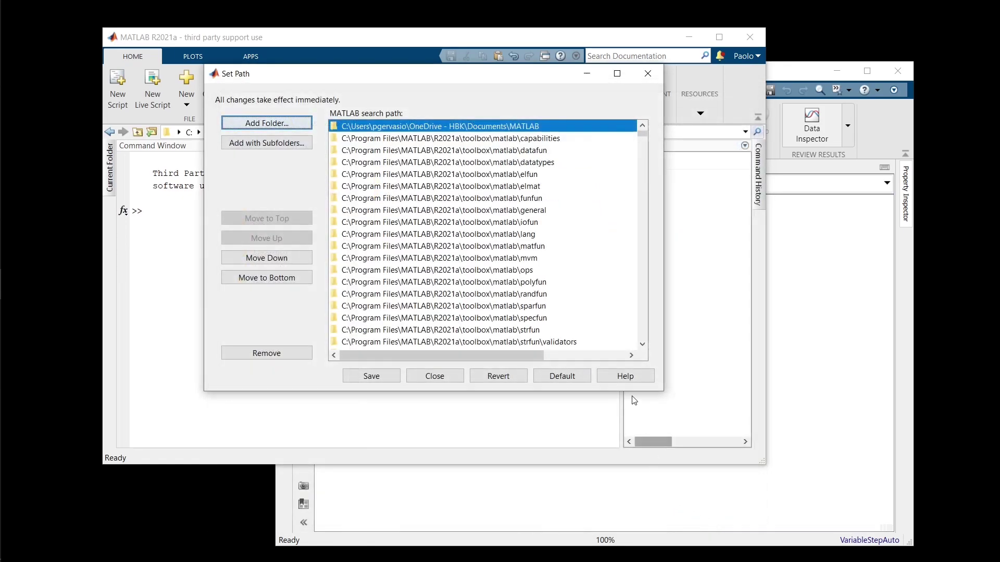
click(434, 376)
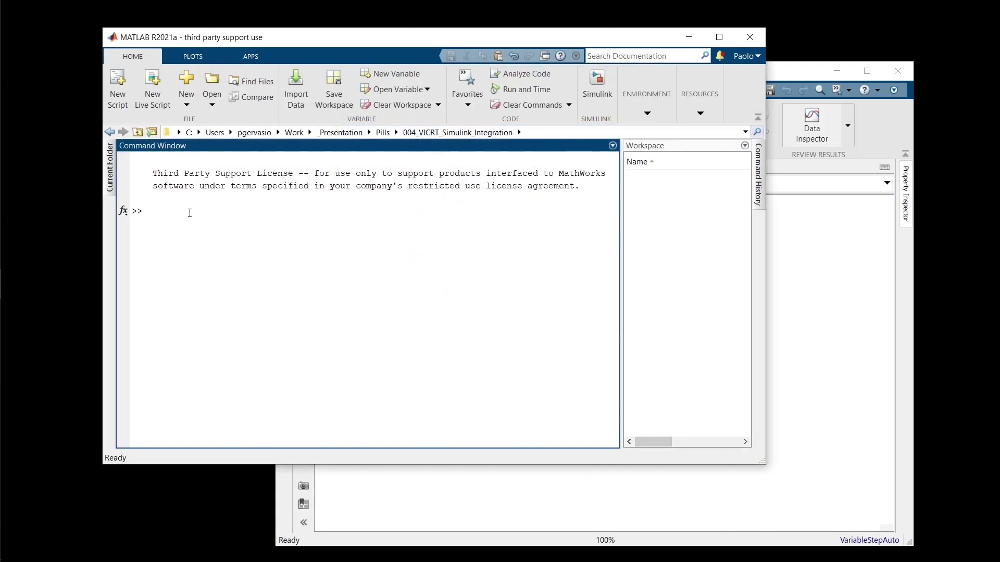
Run addpath_vicrt_2023 in the Command Window.
text(addpath vicrt_2023)
drag(221, 211, 243, 211)
click(249, 213)
key(Return)
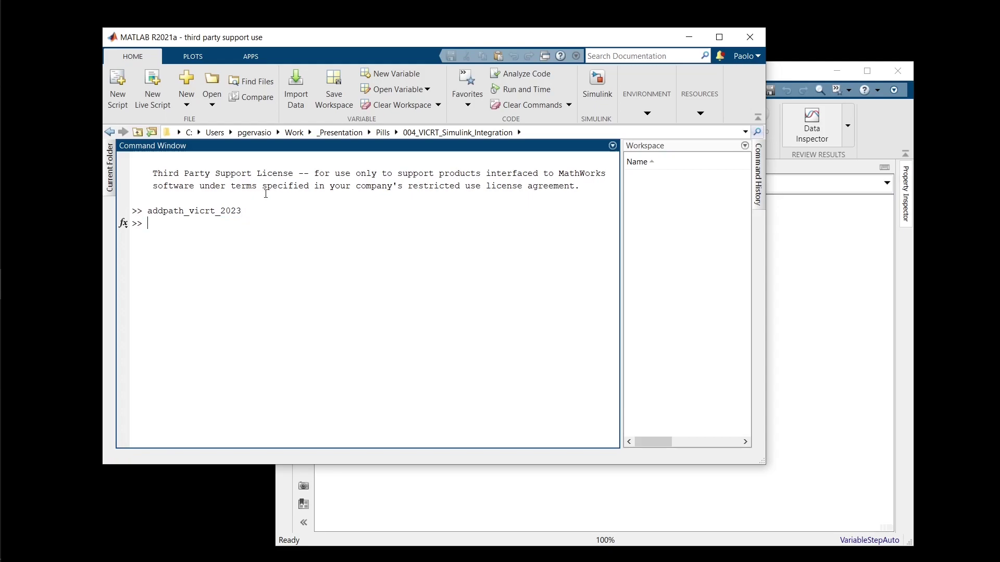
Check the added VI-CarRealTime 2023 folders in the Set Path list.
click(646, 102)
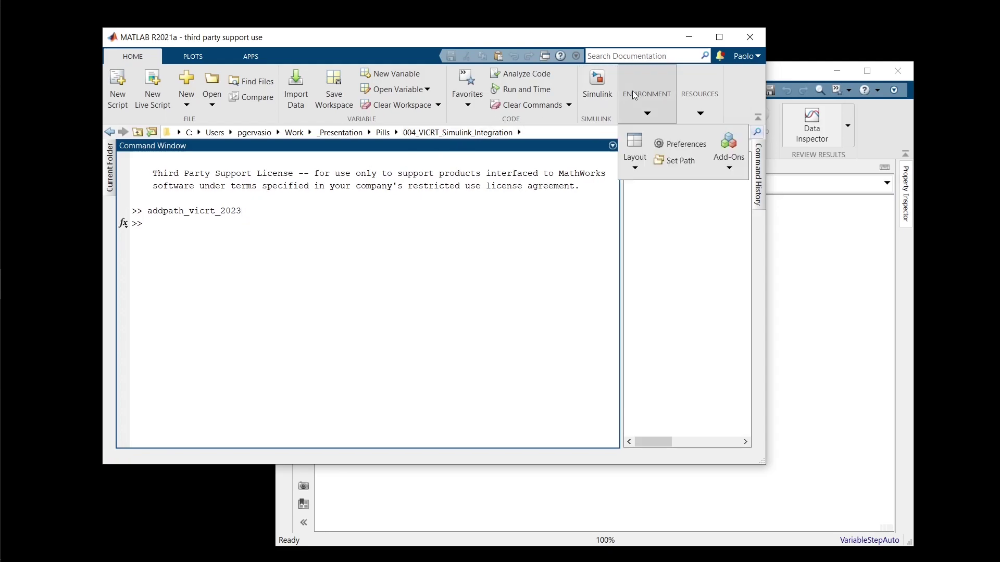
click(675, 166)
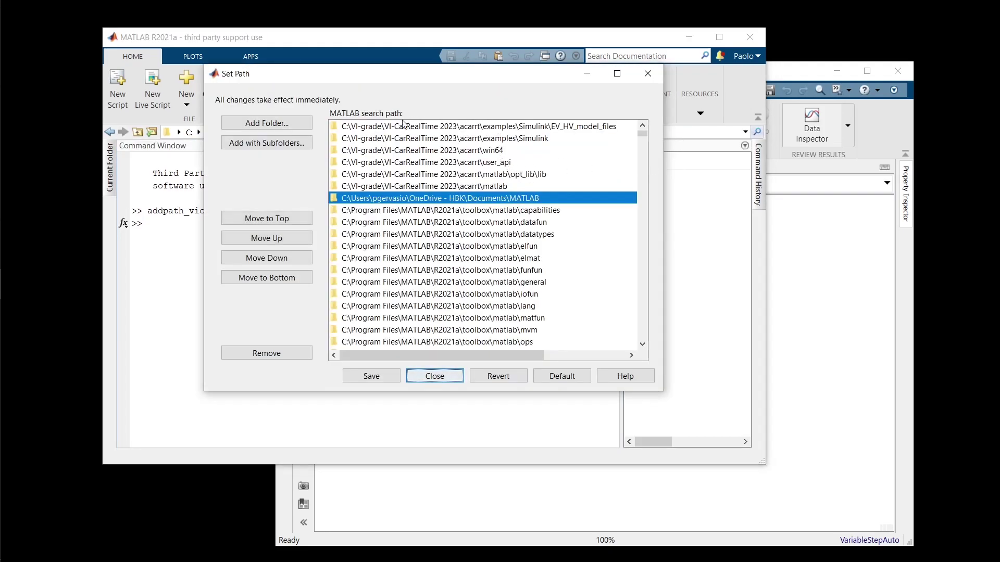
click(358, 129)
click(359, 139)
click(360, 162)
click(361, 174)
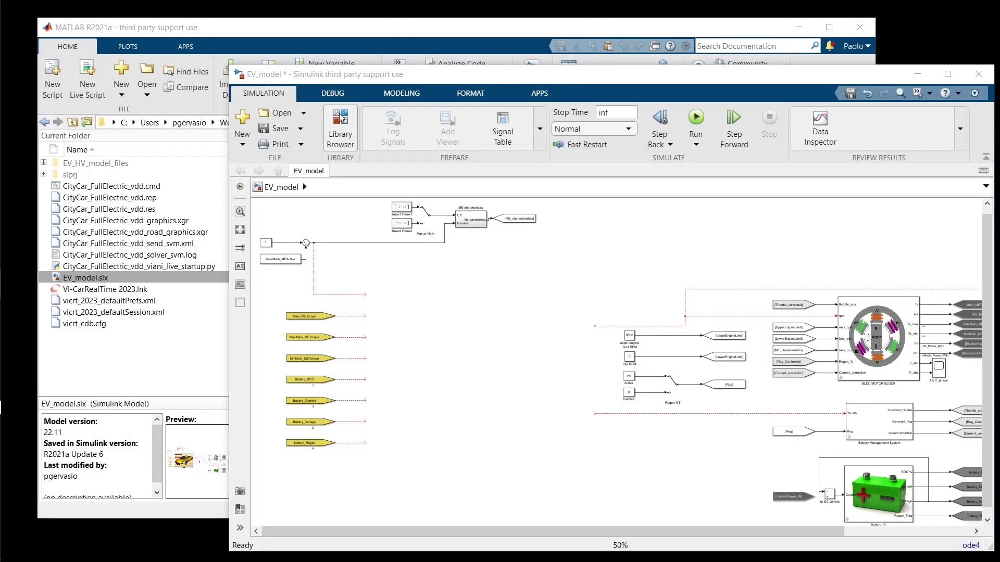
Place a VI-CarRealTime block from the Library Browser into EV_model and enlarge it.
click(341, 118)
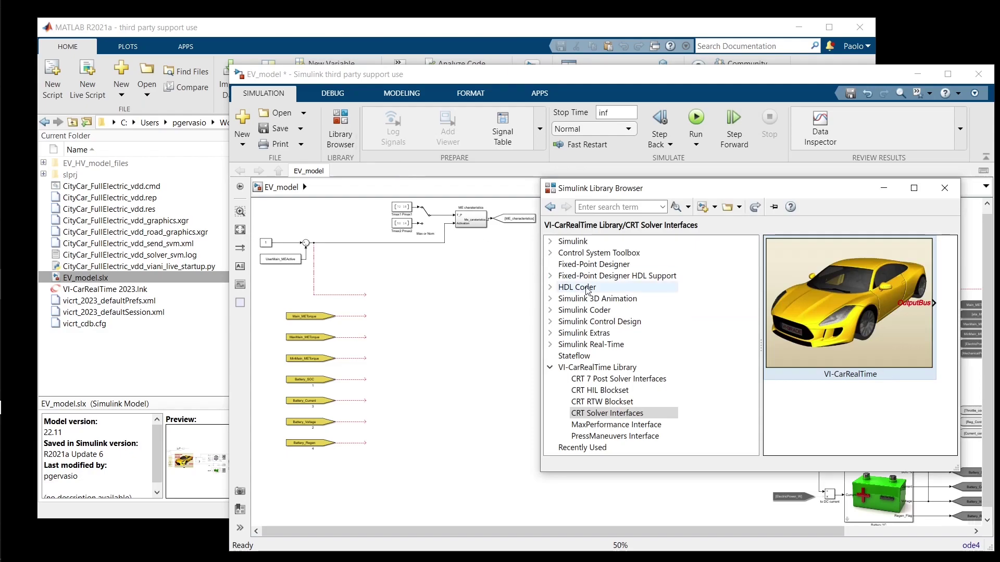
mouse_move(829, 312)
mouse_down()
mouse_move(446, 332)
mouse_move(424, 320)
mouse_up()
drag(469, 351, 582, 449)
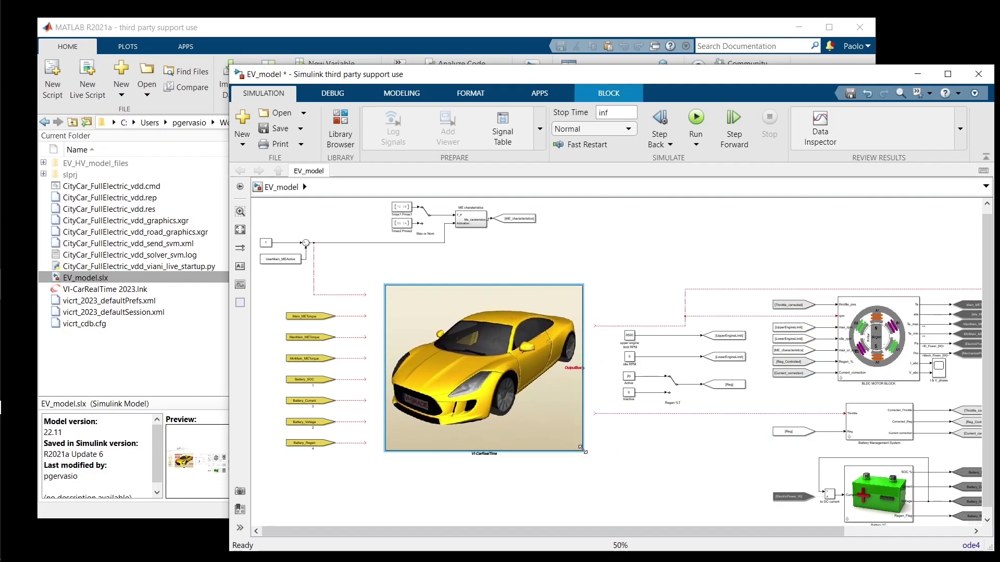
Set vicrt_inputfile='CityCar_FullElectric_vdd_send_svm.xml' in the Command Window.
click(286, 33)
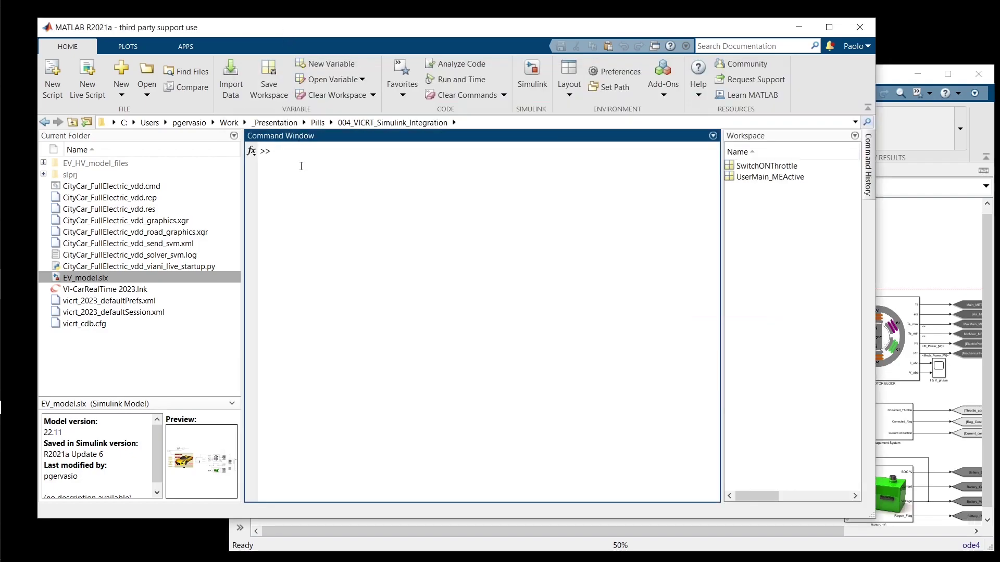
text(vicrt_inputfile='CityCar_FullElectric_vdd_send_svm.xml')
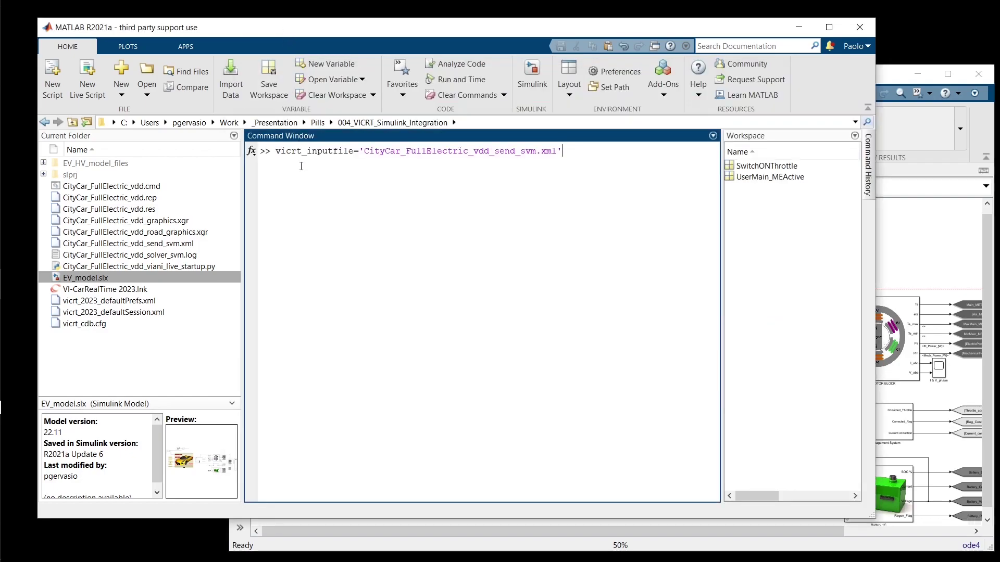
key(Return)
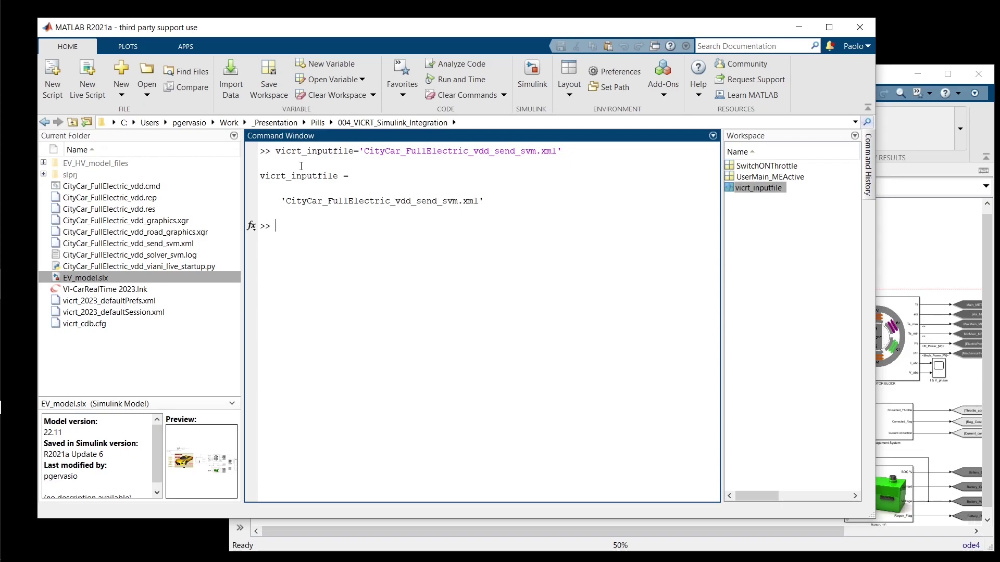
Maximize EV_model and open the VI-CarRealTime block's simulation manager.
click(894, 251)
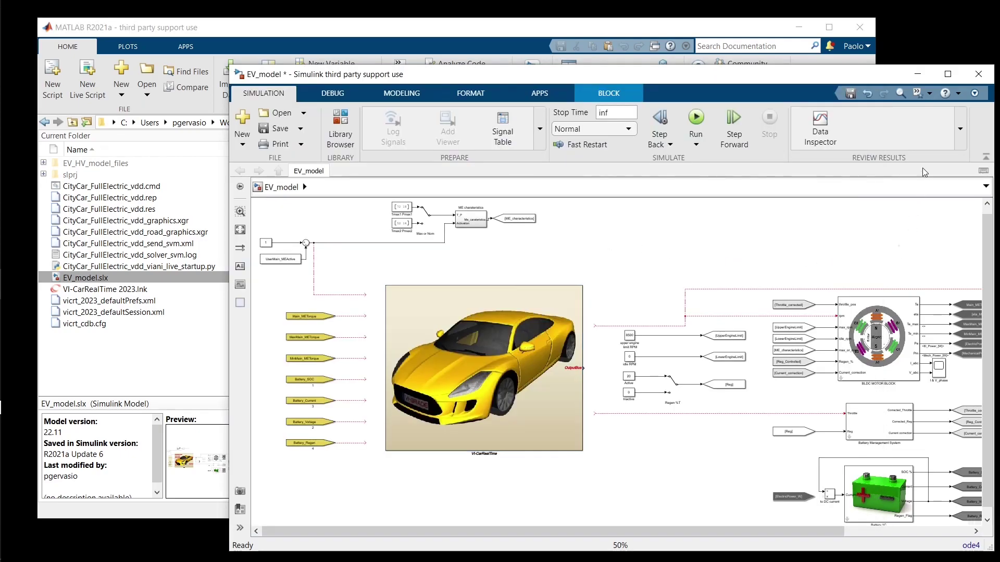
click(946, 76)
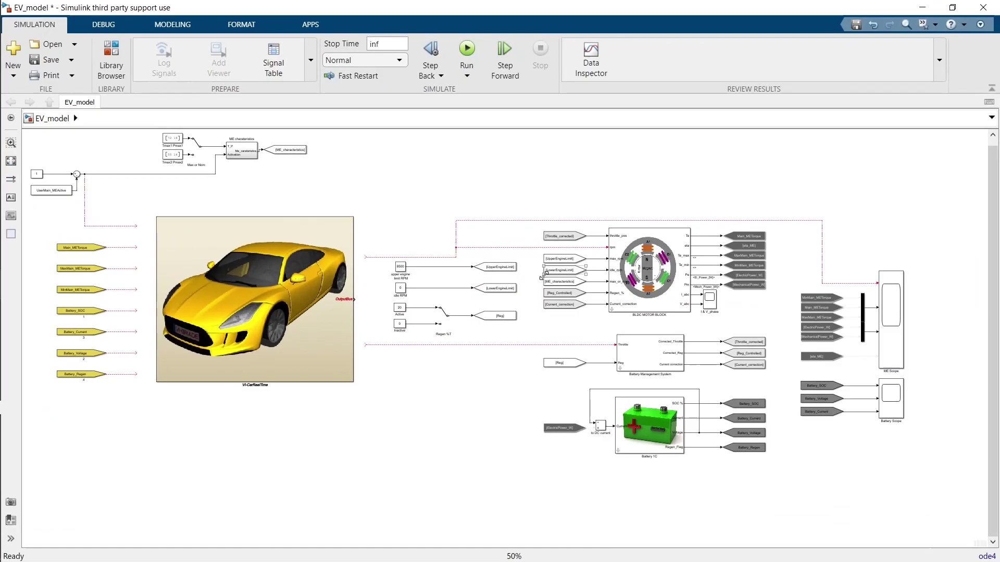
double_click(348, 295)
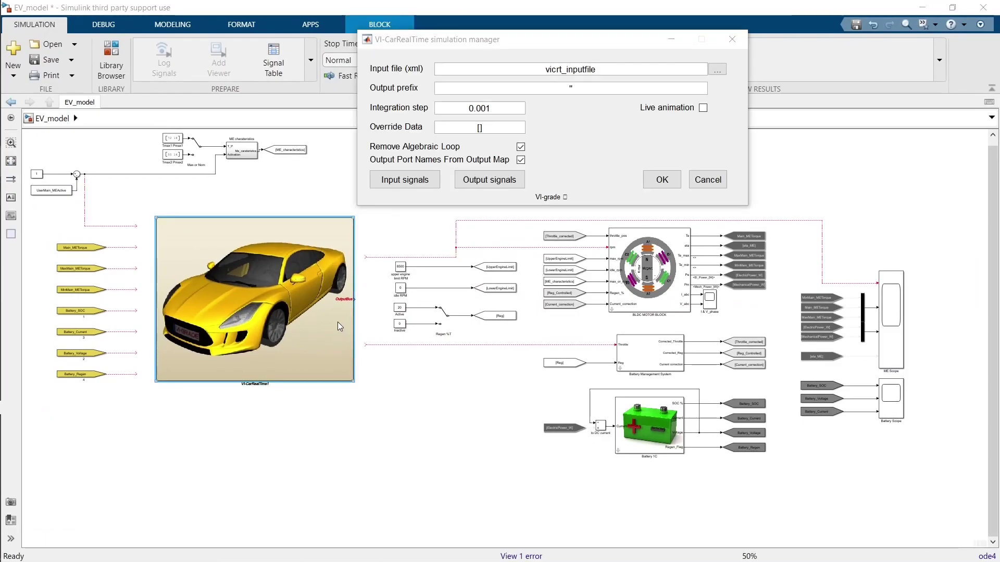
Filter the output bus elements by 'mo' to reach motor_to_gearbox.
click(480, 184)
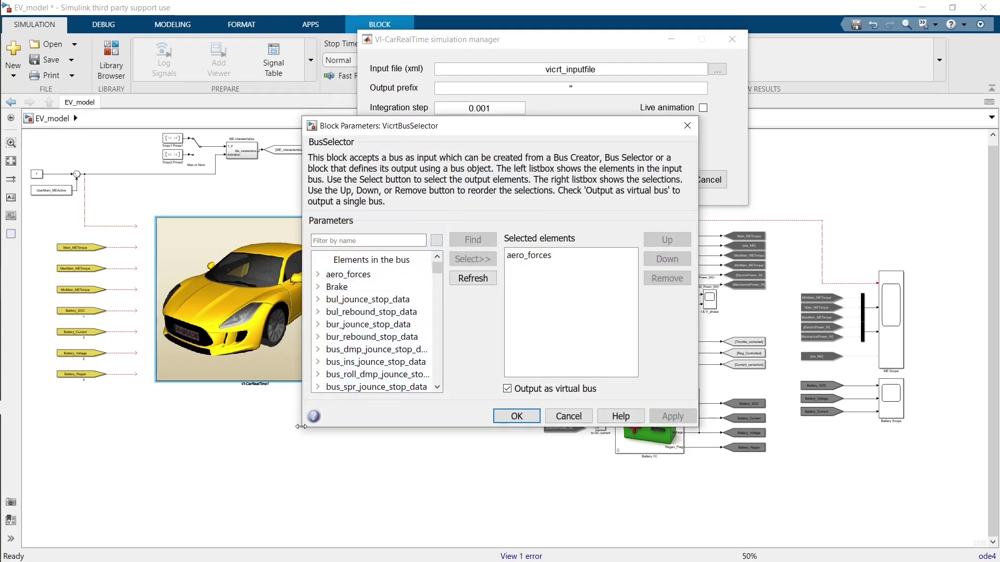
drag(301, 427, 163, 427)
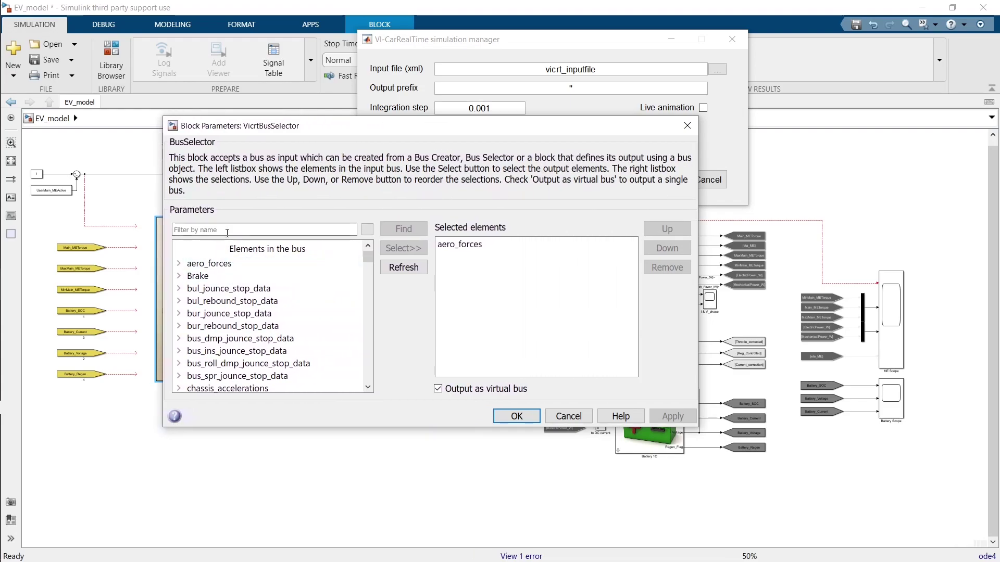
click(225, 230)
text(mo)
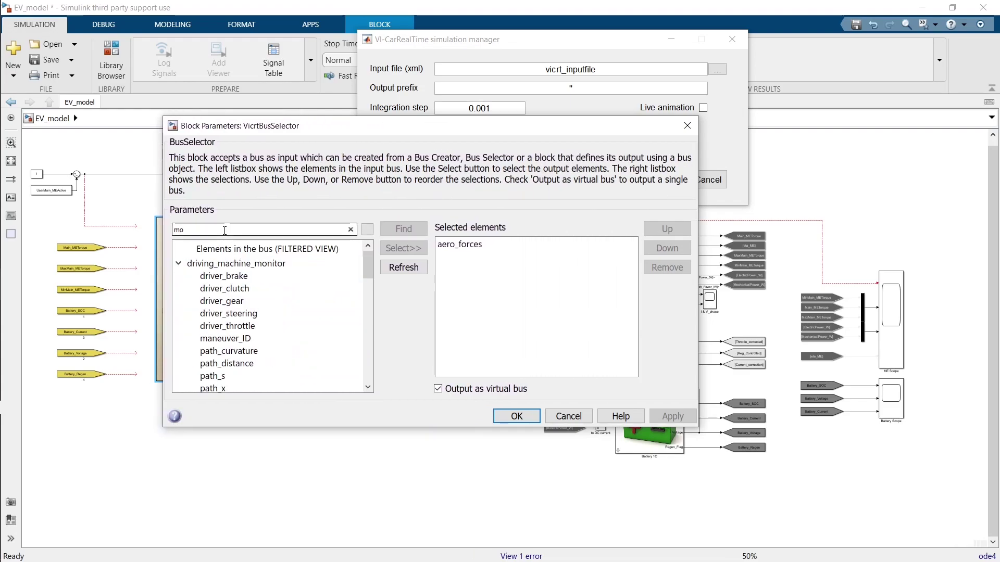
click(178, 263)
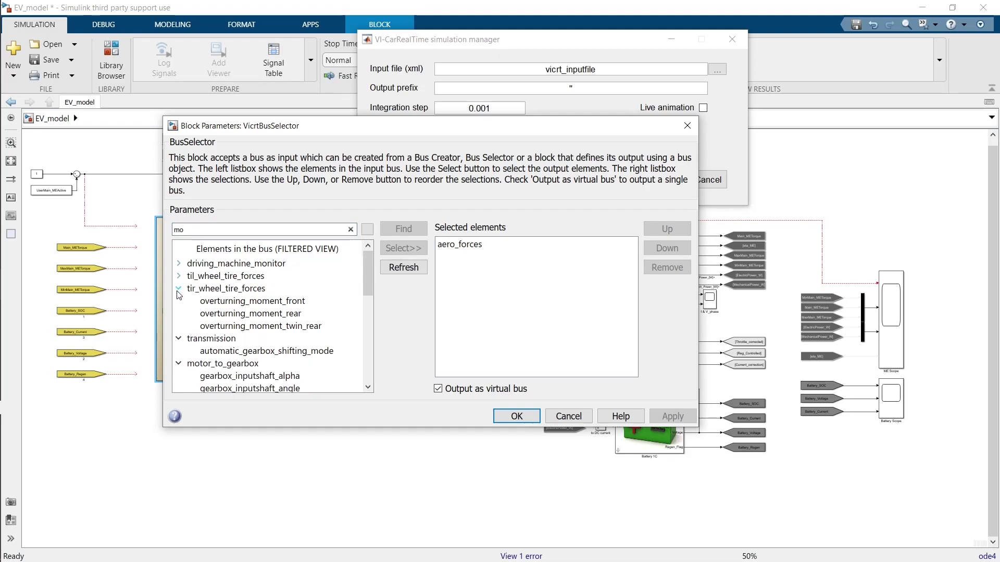
click(179, 288)
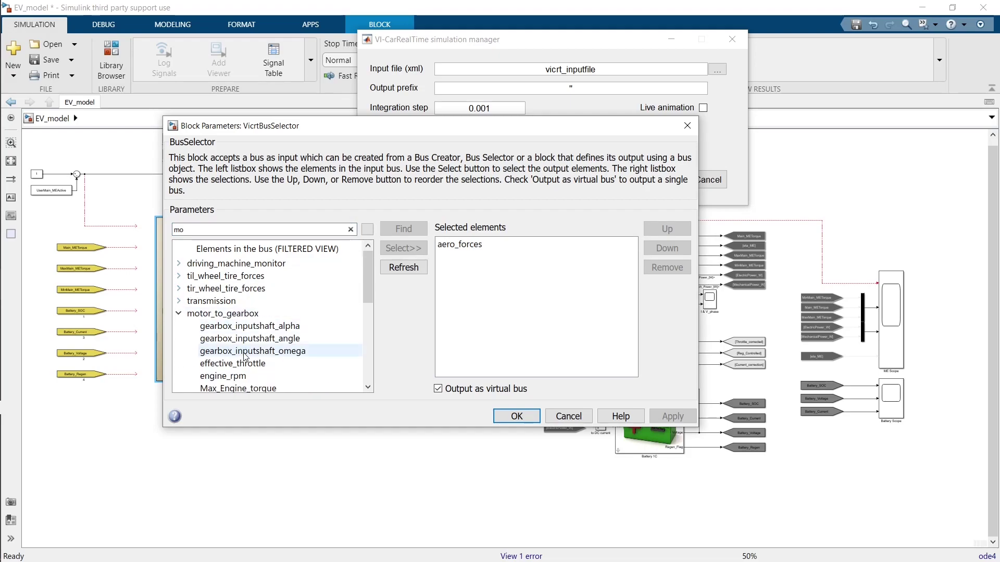
Add engine_rpm and effective_throttle as outputs, remove aero_forces, and confirm.
click(245, 376)
click(403, 249)
click(245, 364)
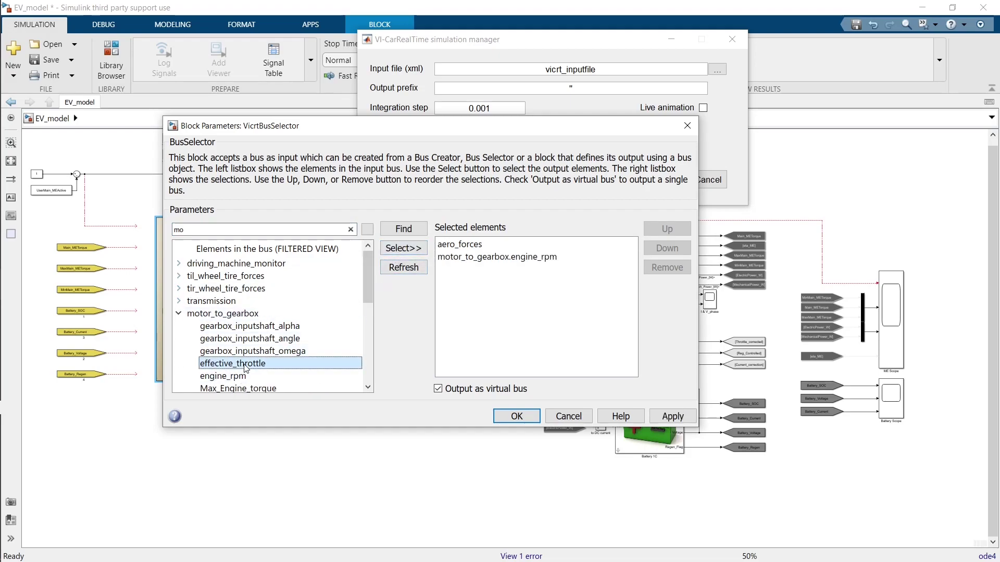
click(403, 249)
click(453, 245)
click(654, 269)
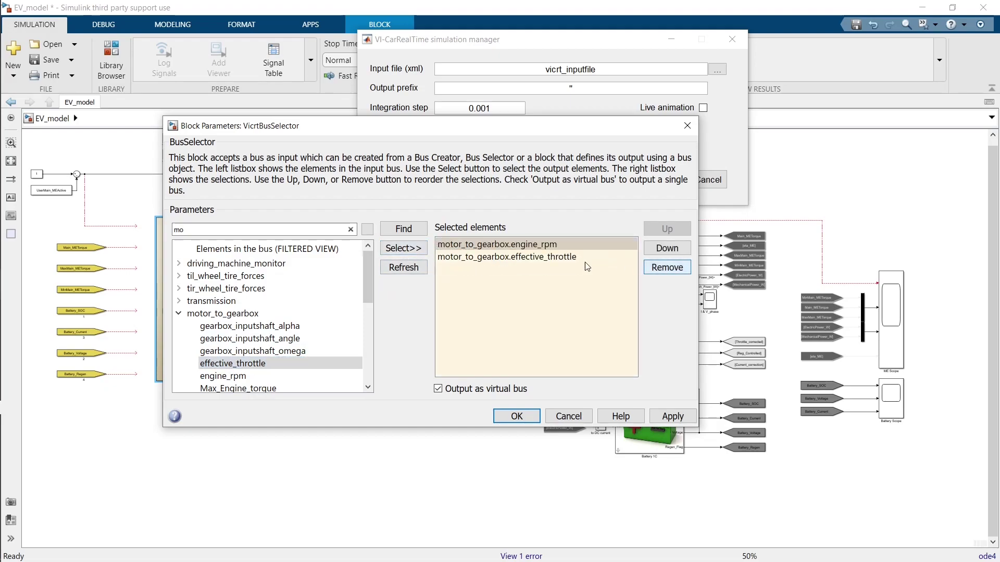
click(499, 417)
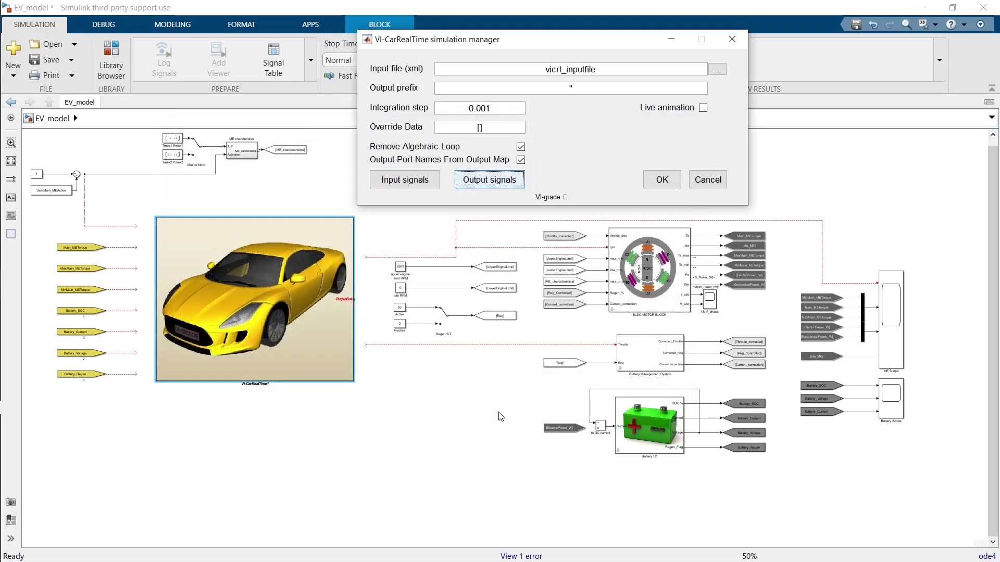
Replace Standard_Input_Bus with Subsystem_Activation's Internal_Motor_to_Gearbox_Activity as an assigned input.
click(410, 181)
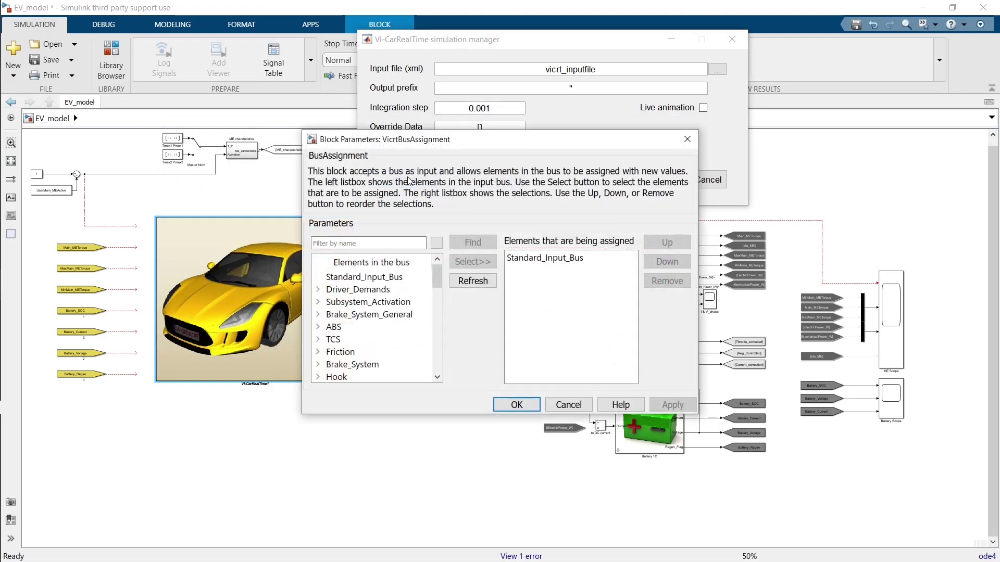
click(542, 259)
click(667, 282)
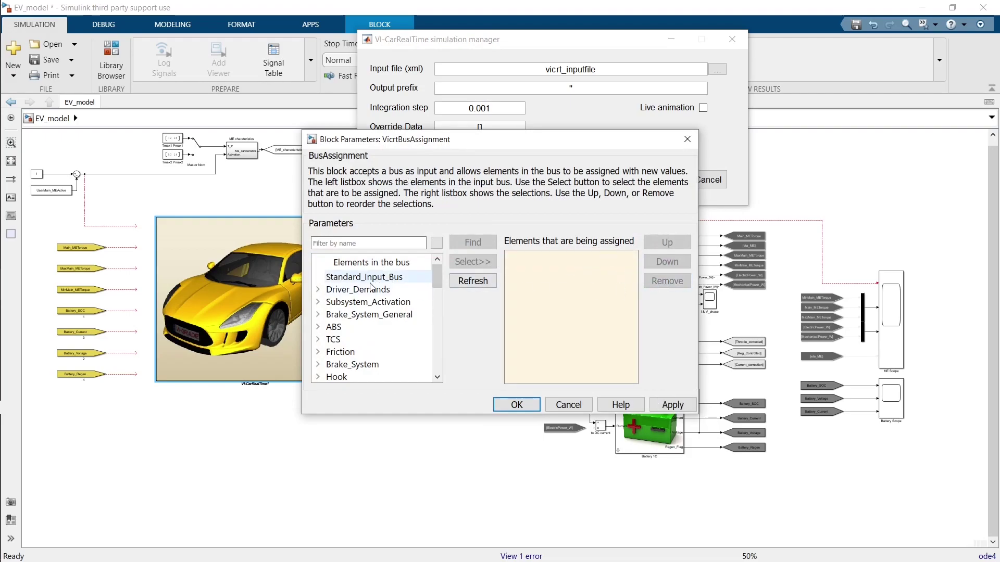
click(364, 302)
click(318, 302)
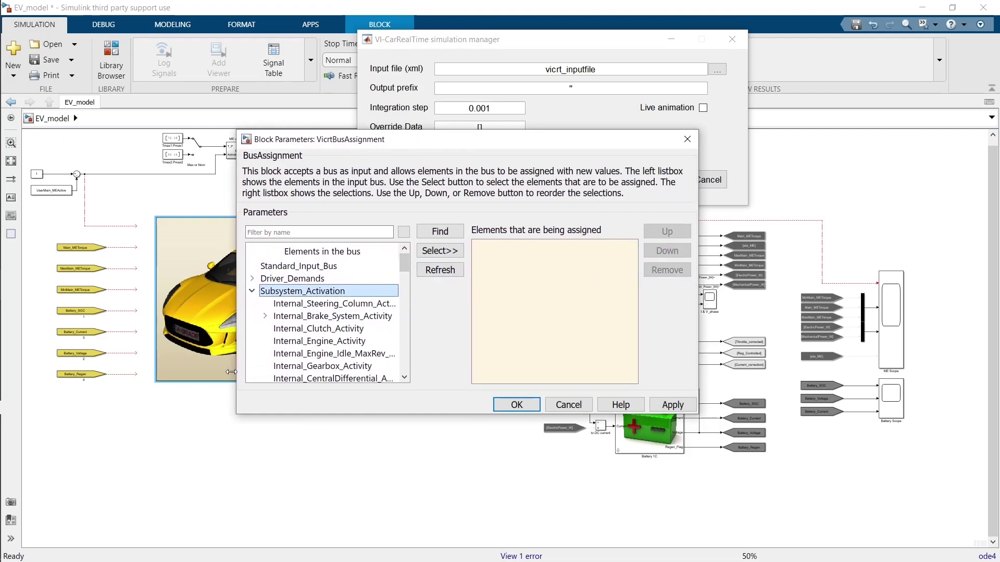
drag(301, 370, 212, 370)
scroll(330, 319, down, 1)
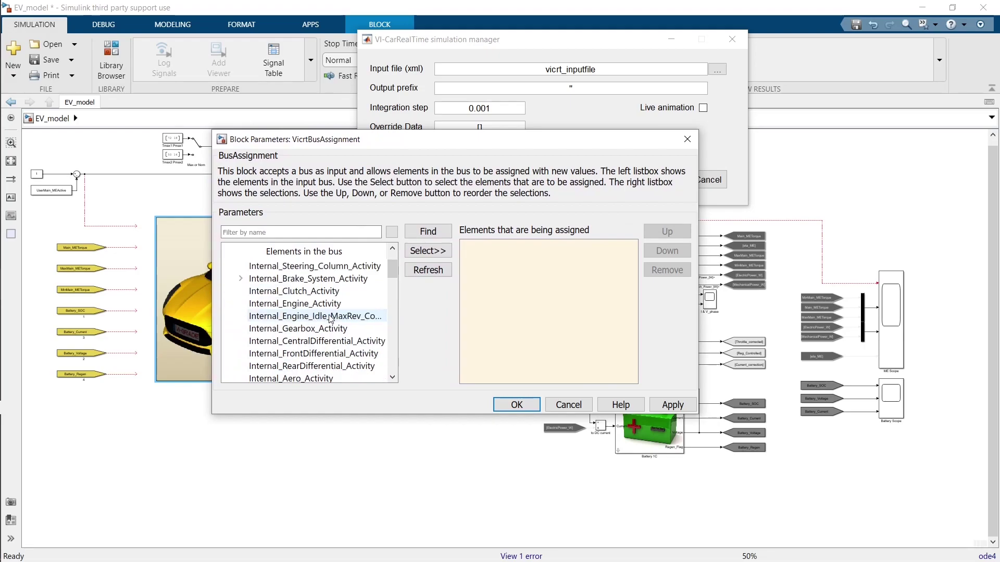
scroll(331, 319, down, 2)
scroll(330, 319, down, 2)
click(330, 316)
click(425, 252)
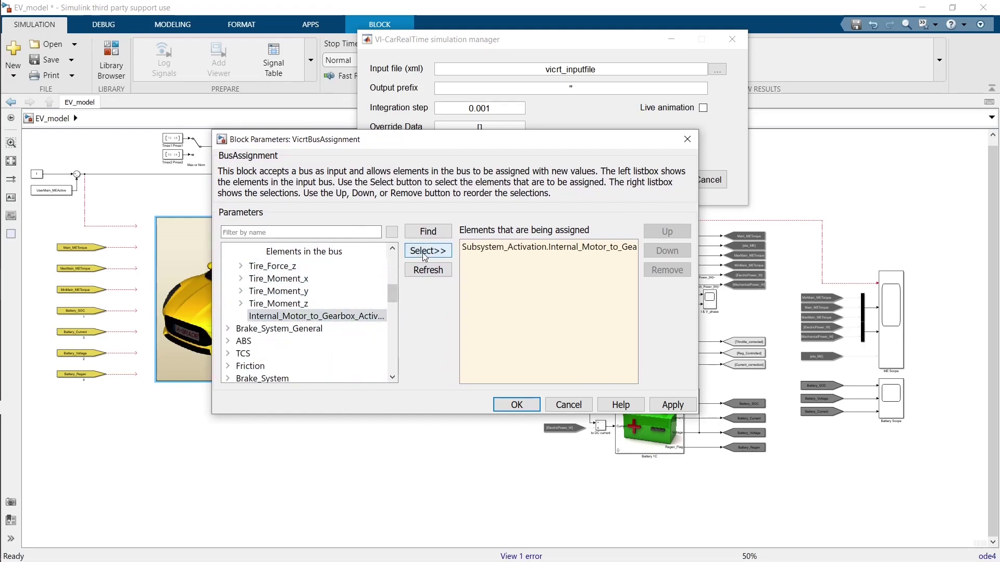
Filter by 'En' and assign engine_torque, engine_max_torque and engine_min_torque.
click(277, 232)
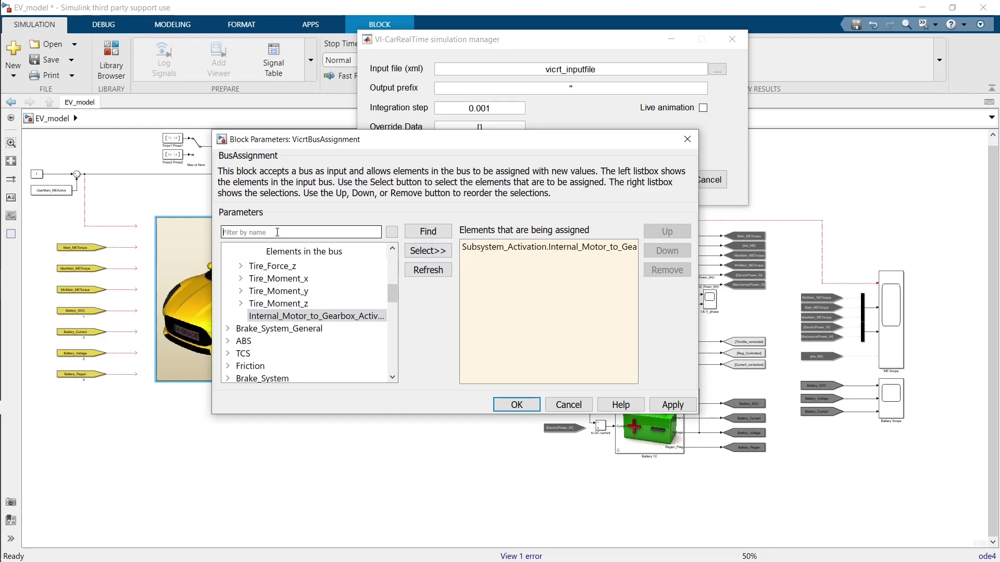
text(En)
click(276, 303)
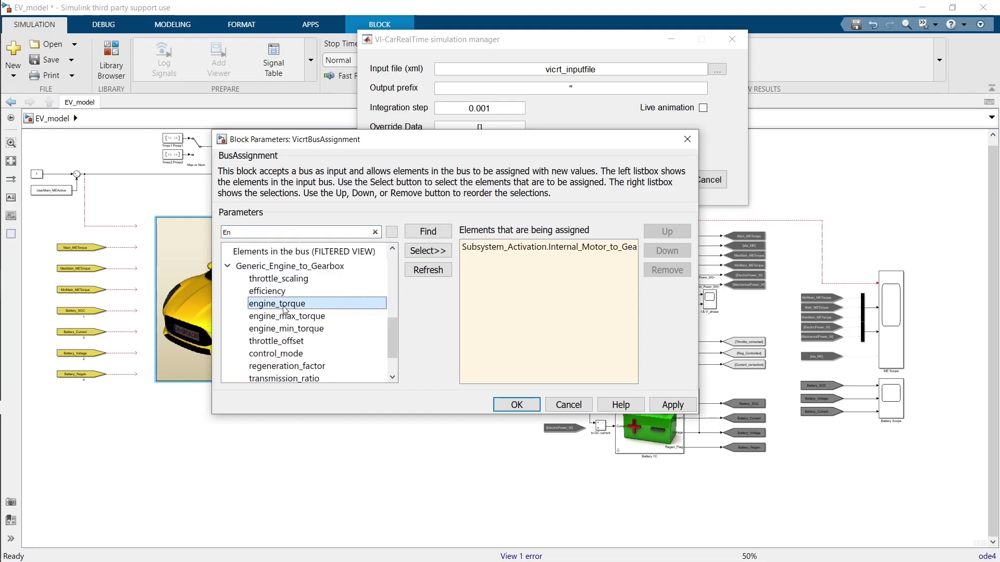
click(422, 254)
click(421, 254)
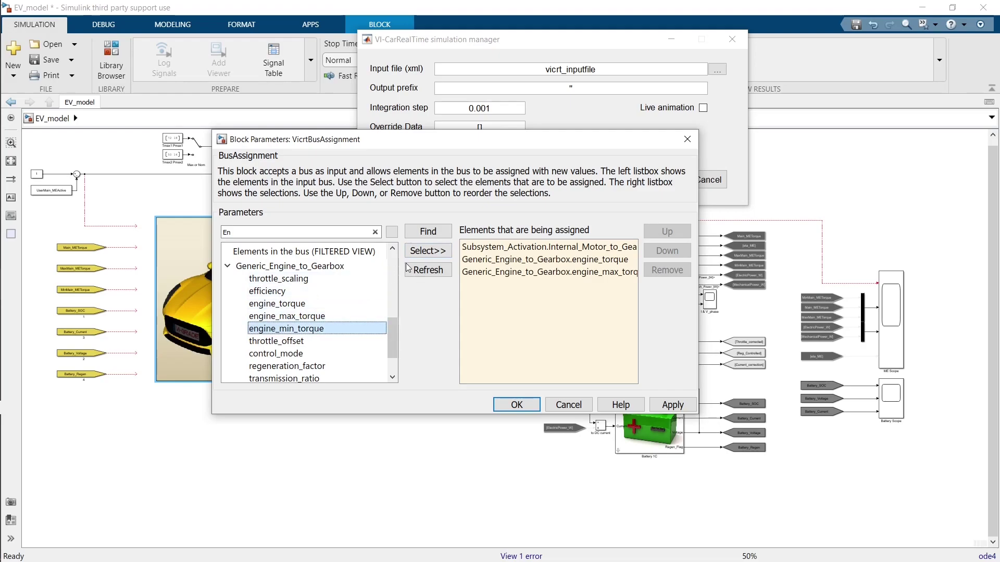
click(427, 251)
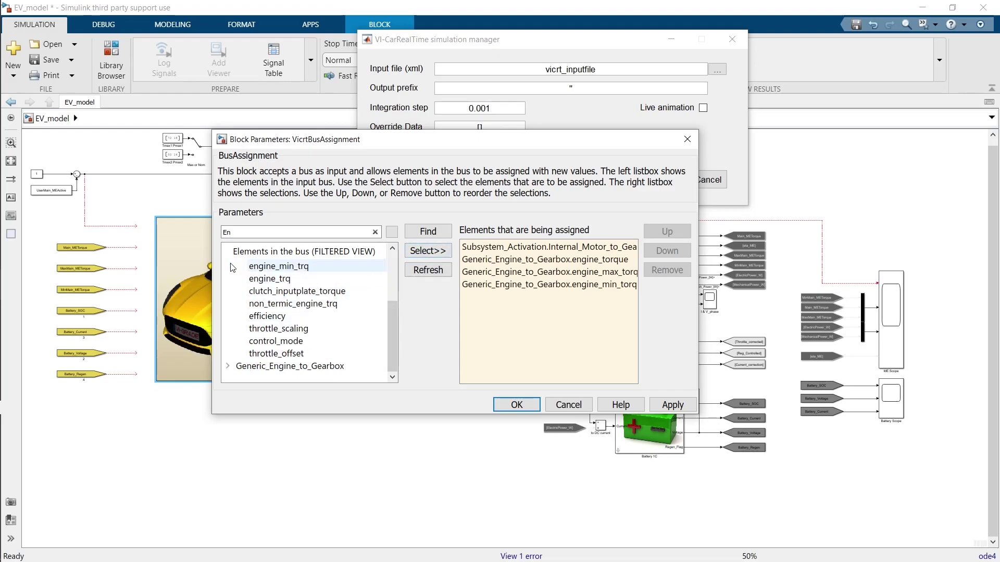
Filter by 'in', assign input_1.SOC, input_2.Current, input_3.Voltage, input_4.Regen, and confirm.
double_click(249, 233)
key(BackSpace)
text(in)
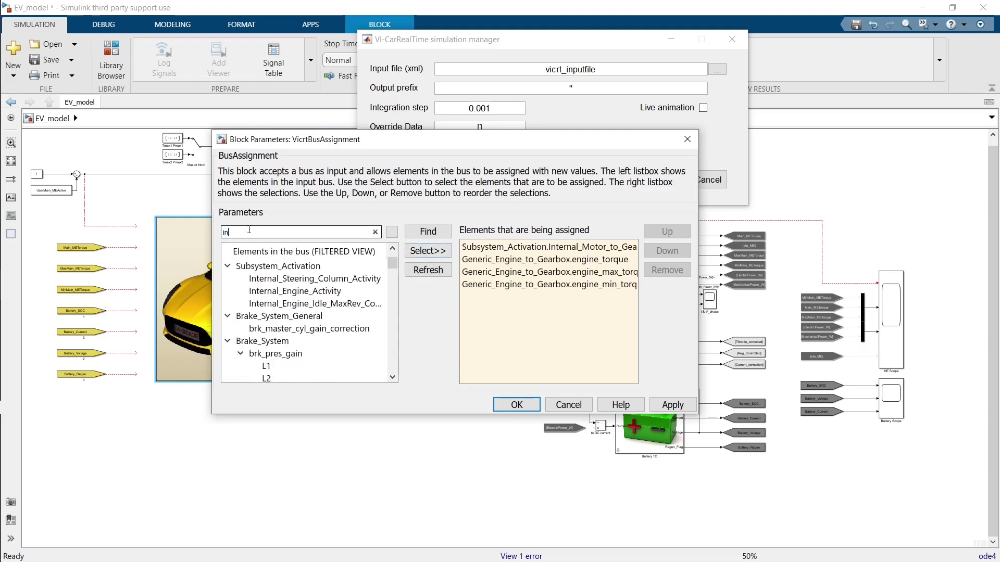
scroll(291, 312, down, 5)
click(258, 291)
click(417, 252)
click(263, 316)
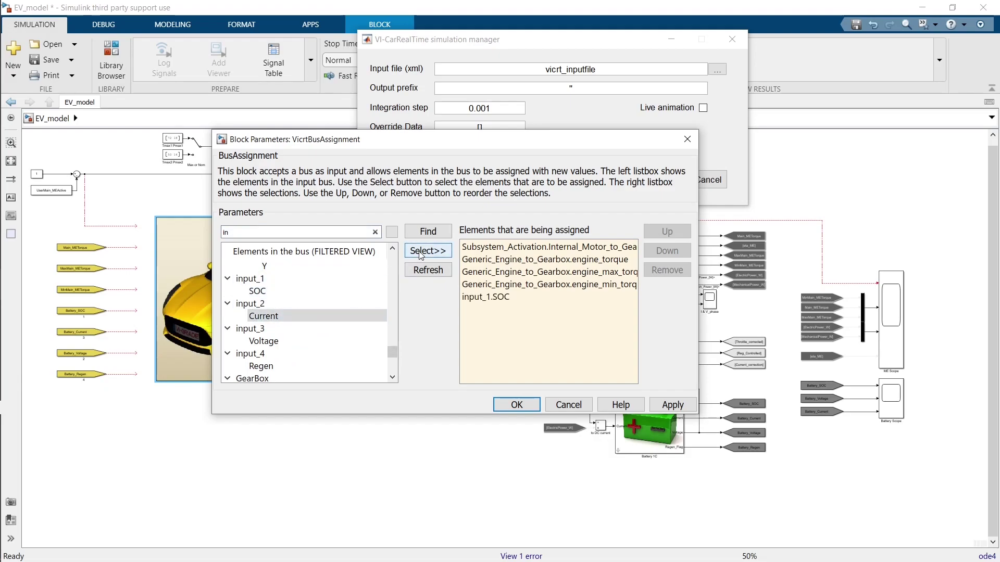
click(427, 252)
click(423, 252)
click(263, 366)
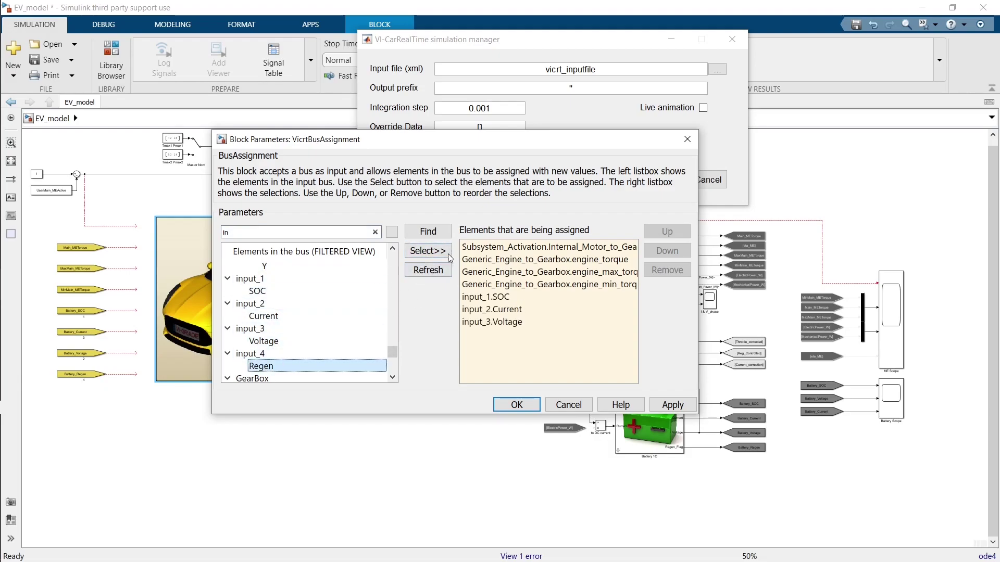
click(427, 250)
click(516, 405)
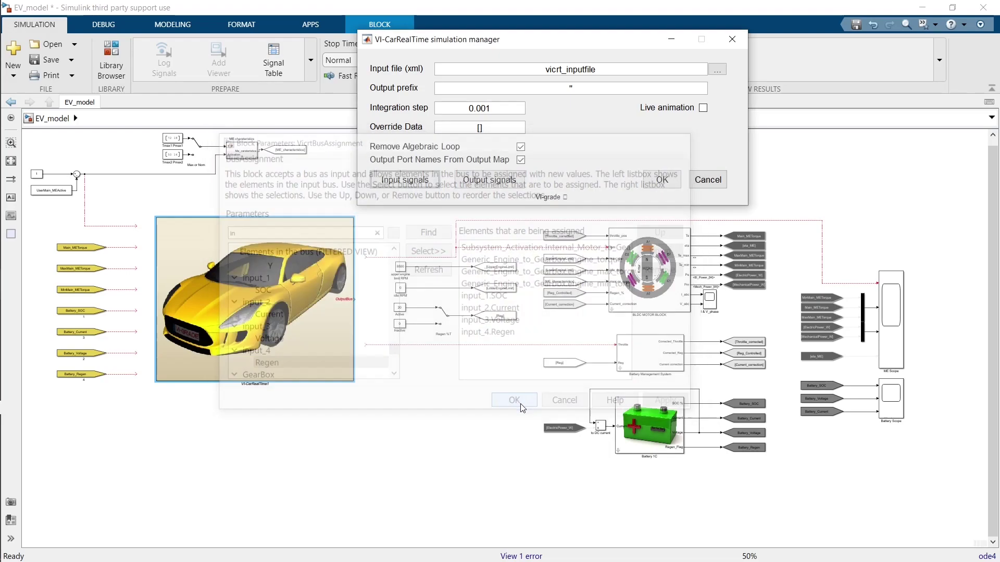
Confirm the simulation manager and connect the suggested lines to all VI-CarRealTime inputs.
click(652, 185)
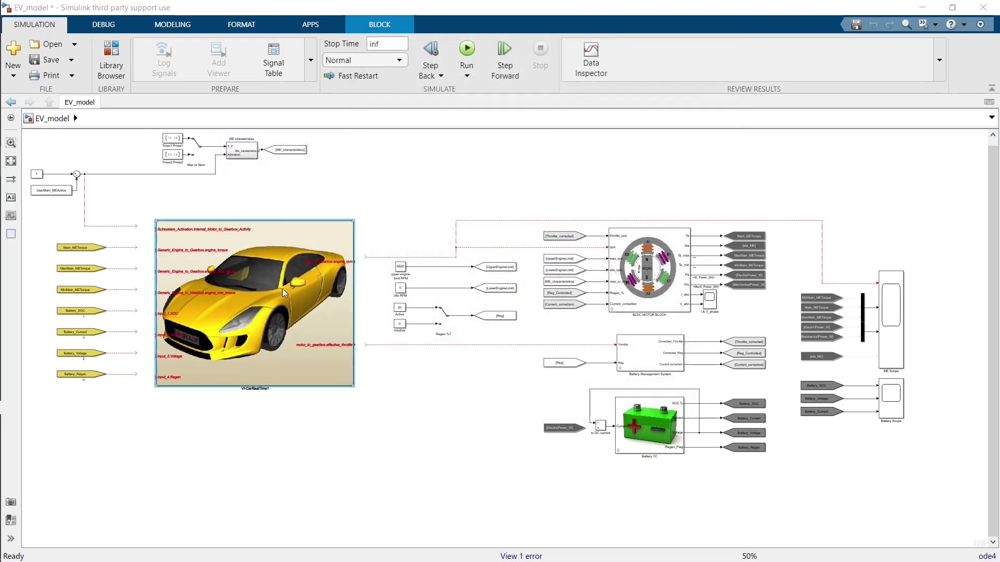
scroll(259, 308, up, 3)
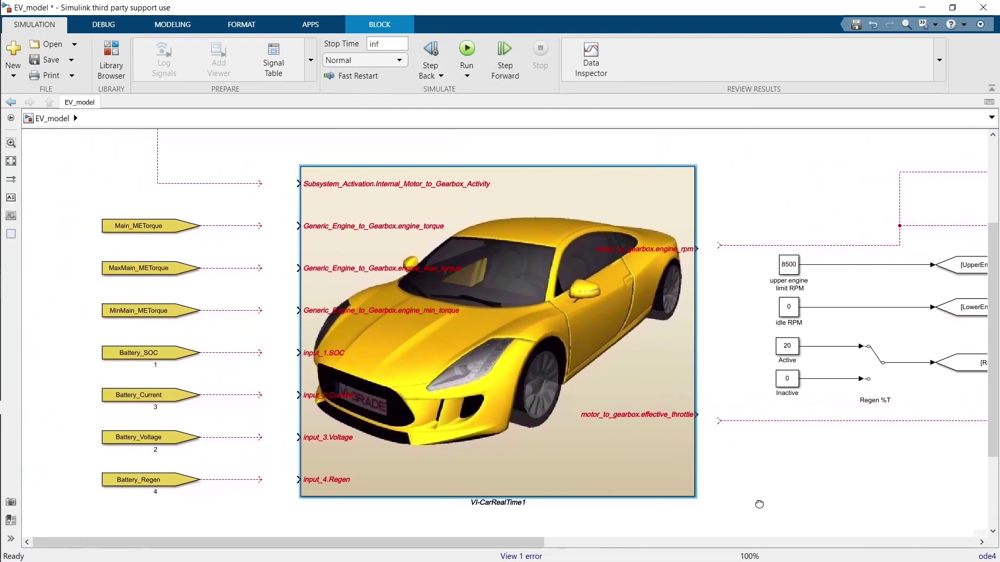
drag(758, 504, 790, 501)
click(498, 359)
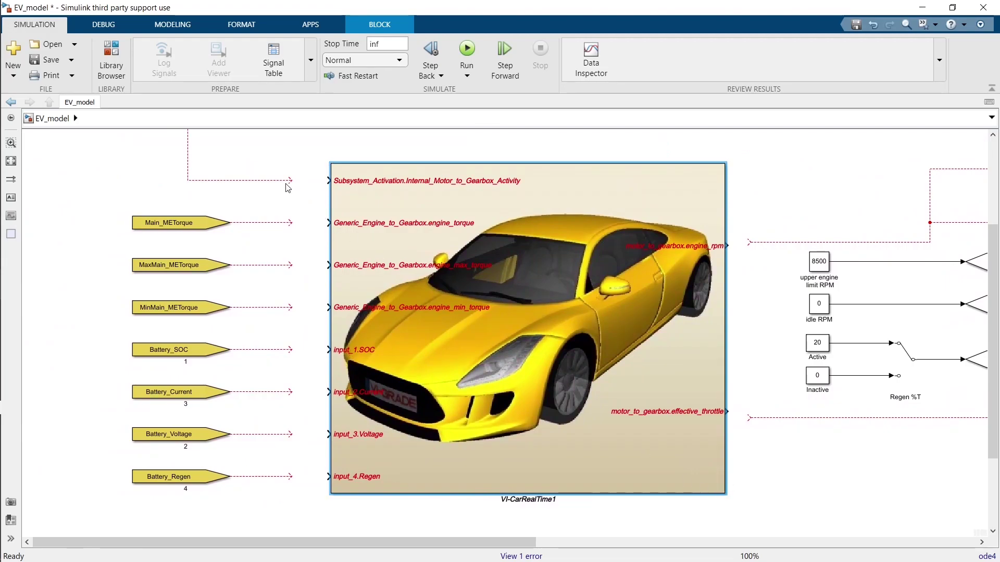
drag(286, 183, 328, 180)
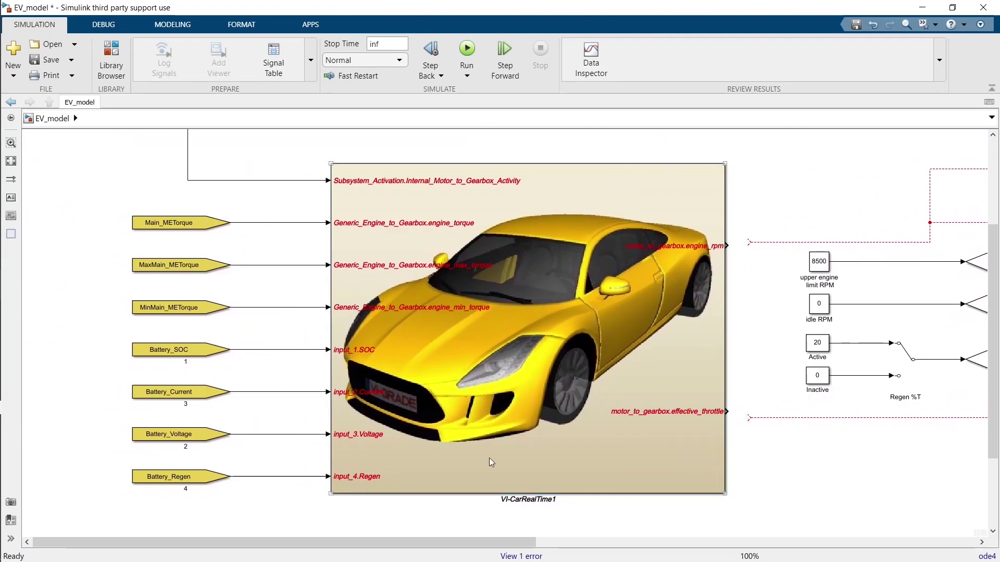
Link the dangling lines to the engine_rpm and effective_throttle outputs.
drag(750, 240, 731, 246)
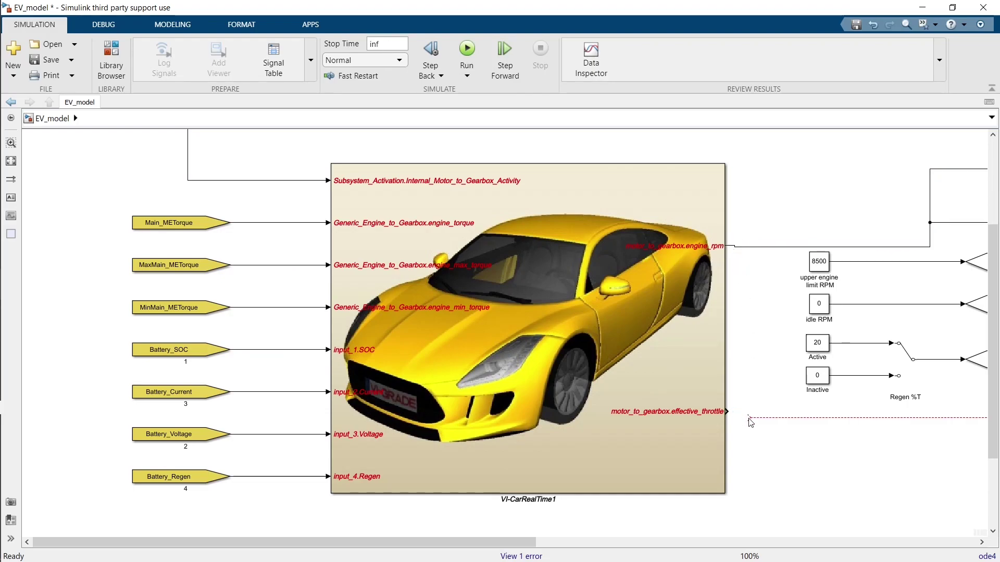
drag(749, 419, 726, 411)
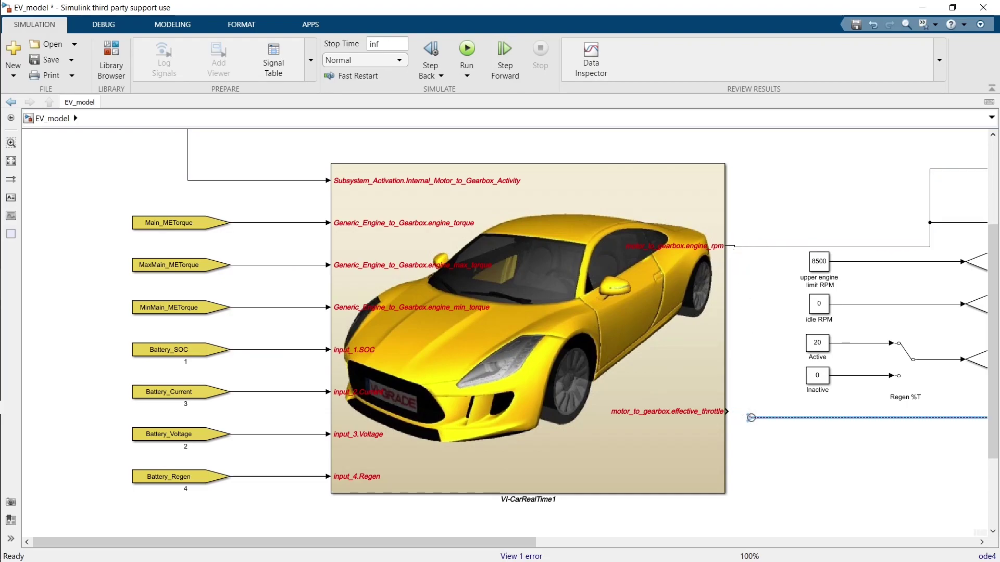
click(749, 472)
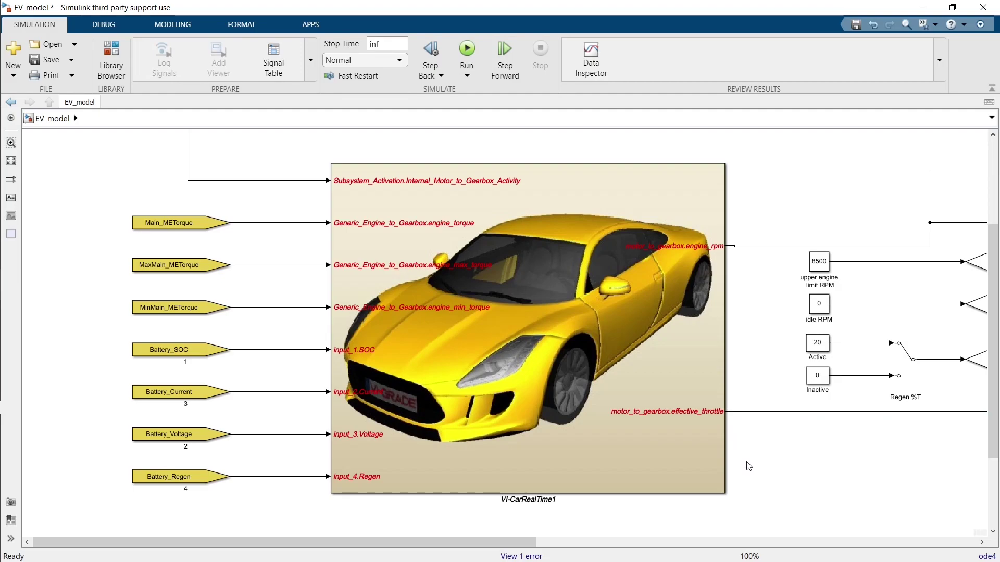
Fit the whole wired EV_model diagram in view and run the simulation.
scroll(551, 260, down, 2)
scroll(551, 261, down, 1)
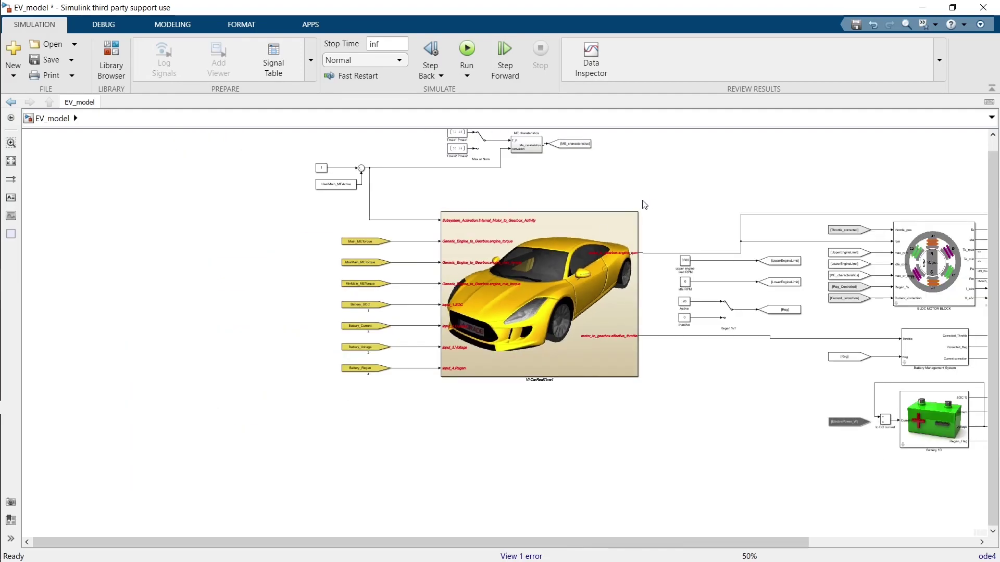
drag(644, 204, 434, 239)
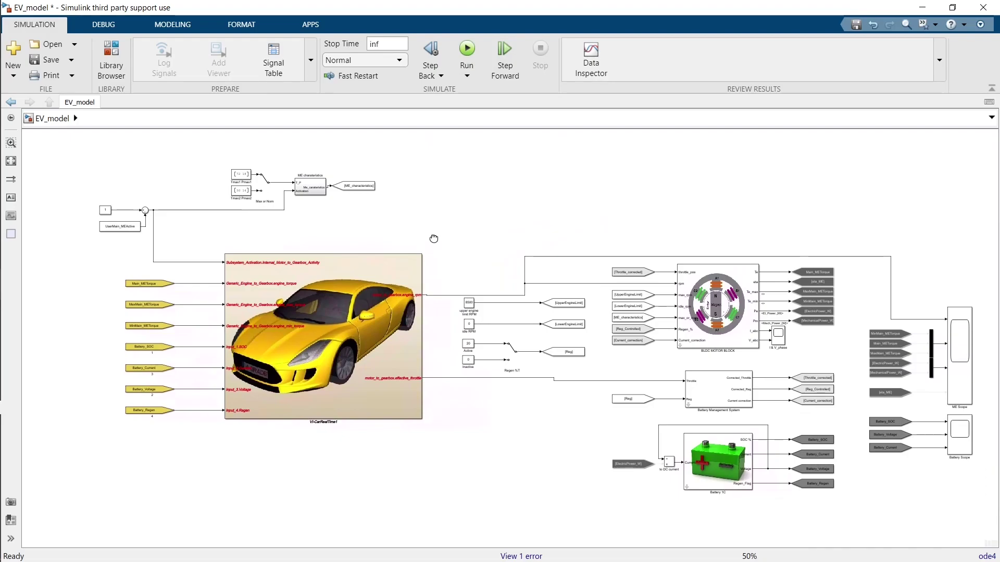
click(465, 48)
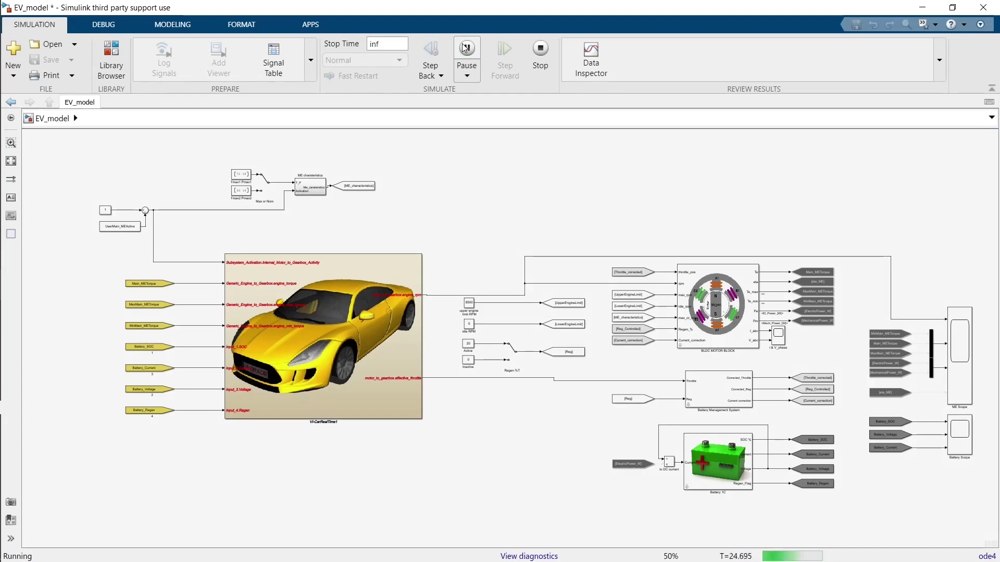
Minimize Simulink and switch VI-CarRealTime into Review Mode.
click(921, 8)
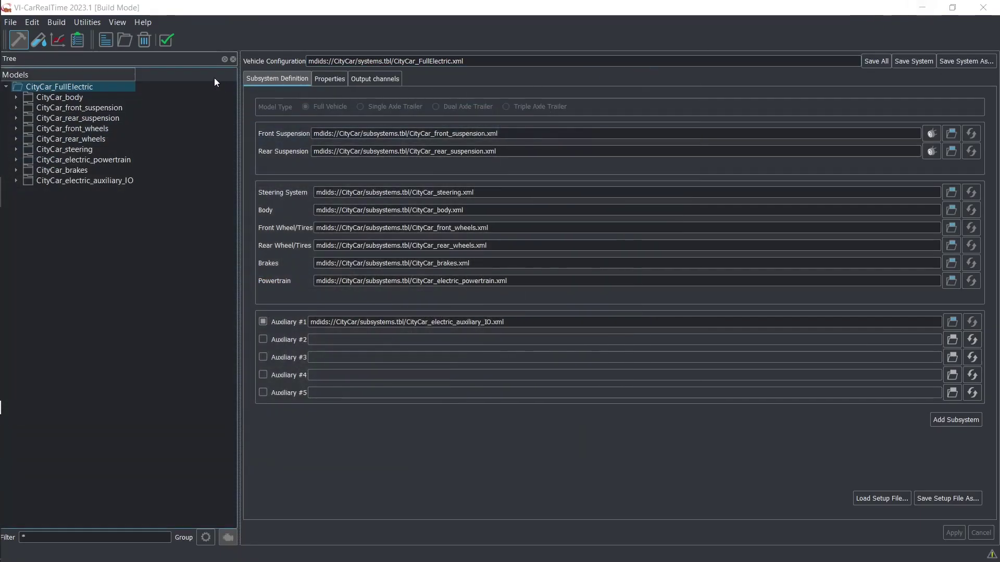
click(57, 41)
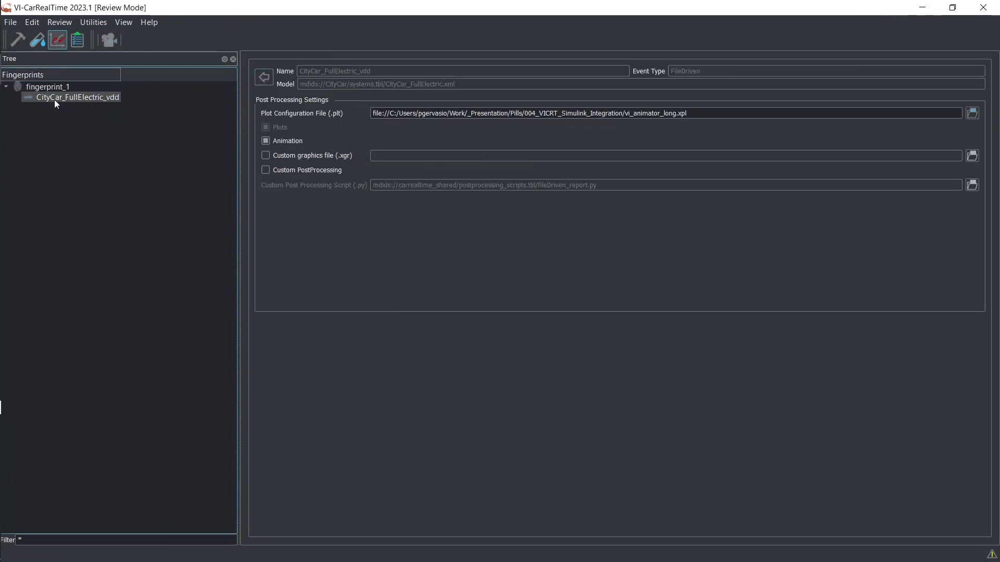
Load CityCar_FullElectric_vdd_Simulink_Cosim.res into VI-Animator to overlay it on the original run.
click(108, 43)
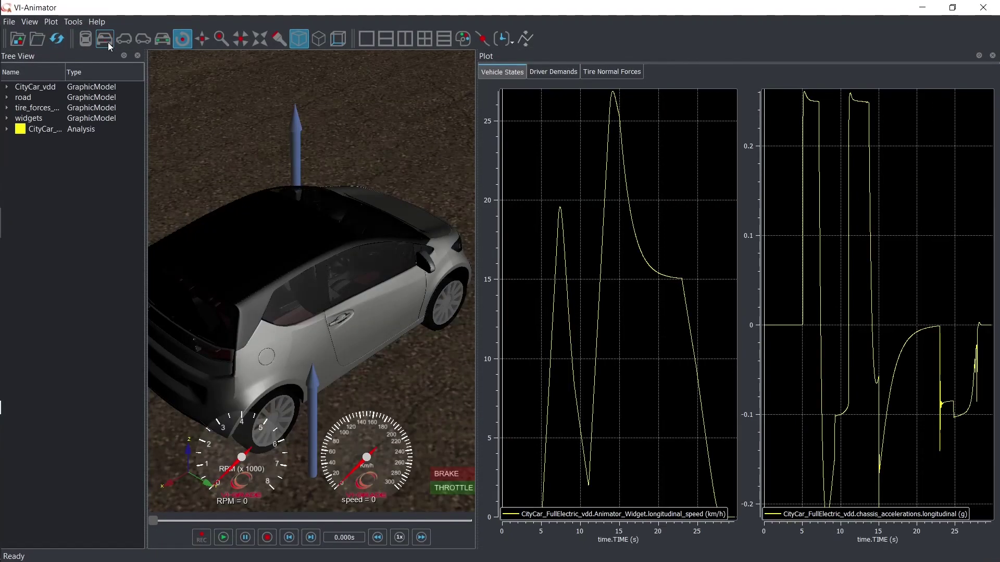
click(37, 39)
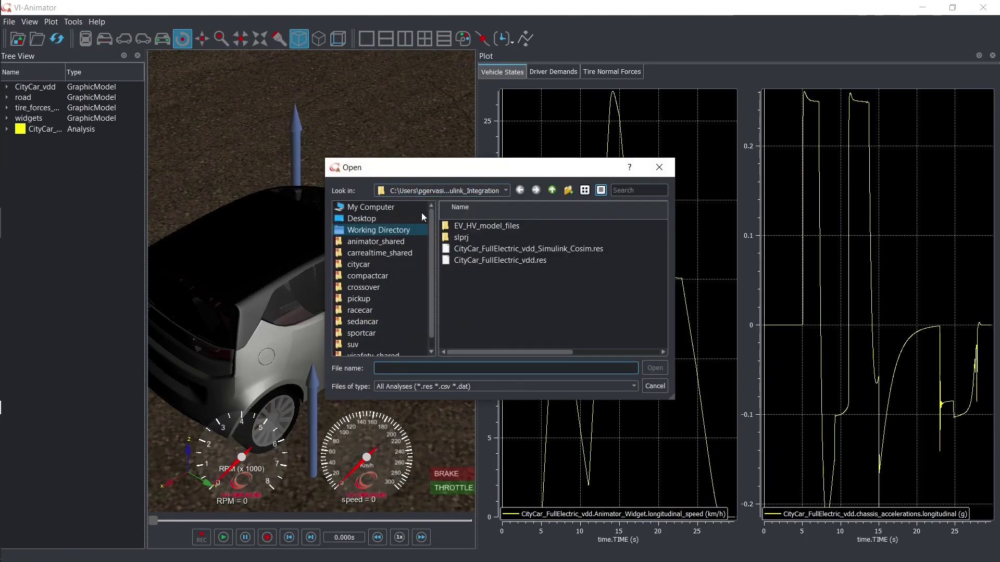
click(499, 252)
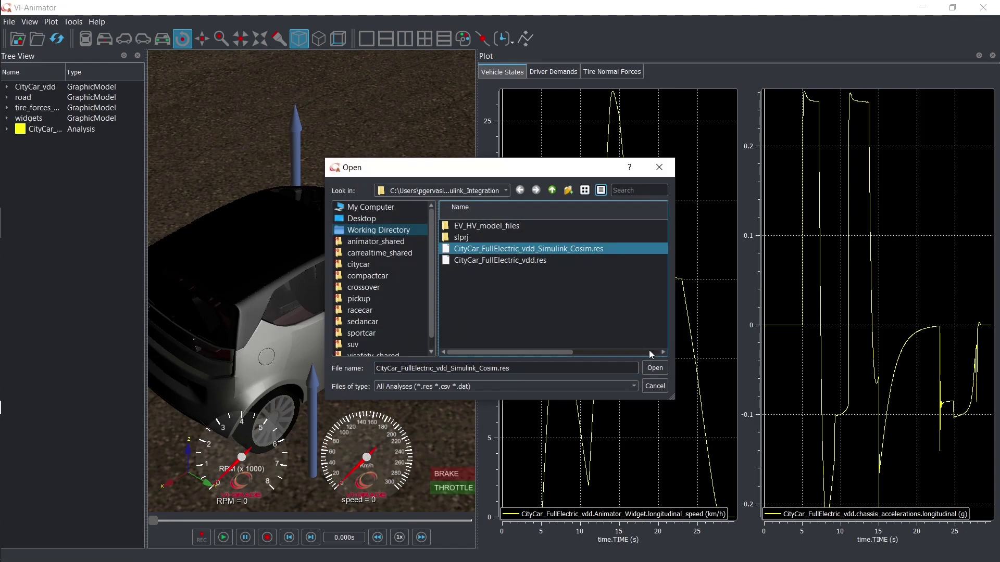
click(654, 367)
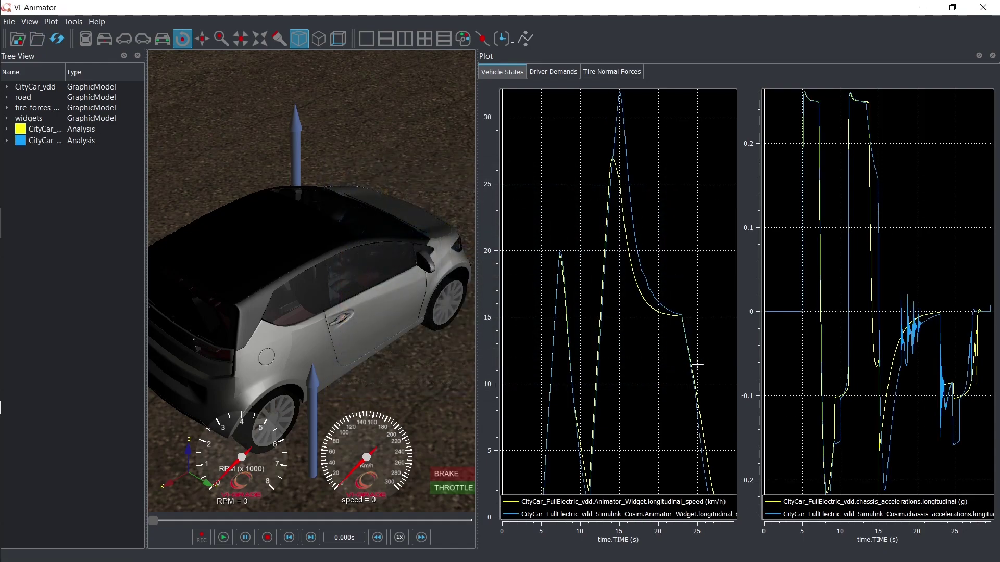